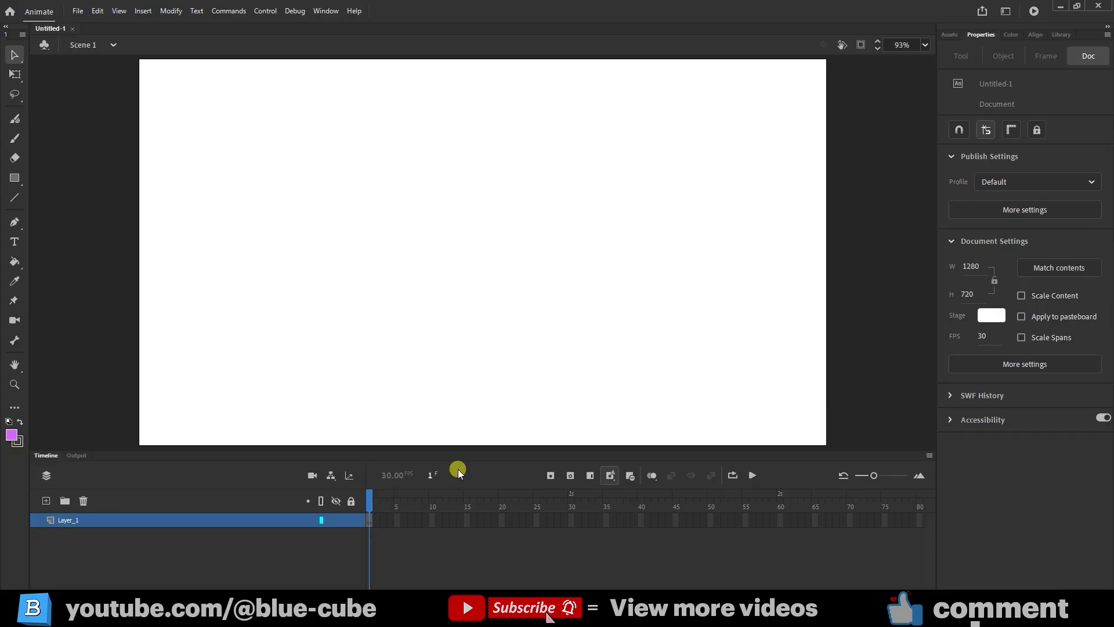
Check the scene list and select the Free Transform tool.
click(85, 45)
click(84, 44)
click(90, 46)
click(14, 75)
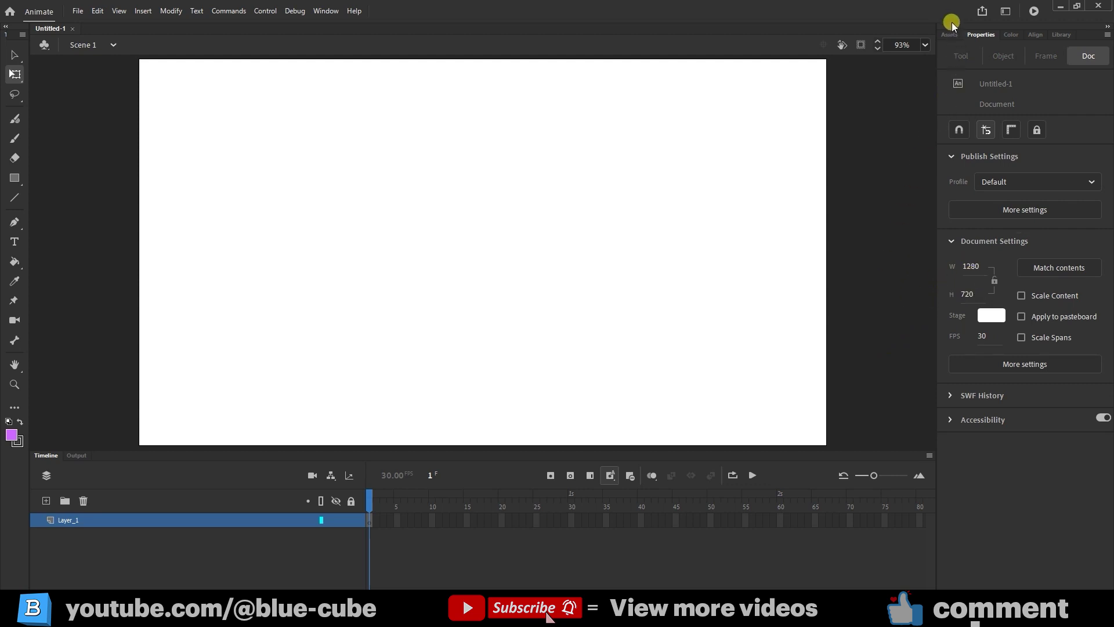
Place the Dog Walk animated character from Assets on the right side of the stage.
click(943, 37)
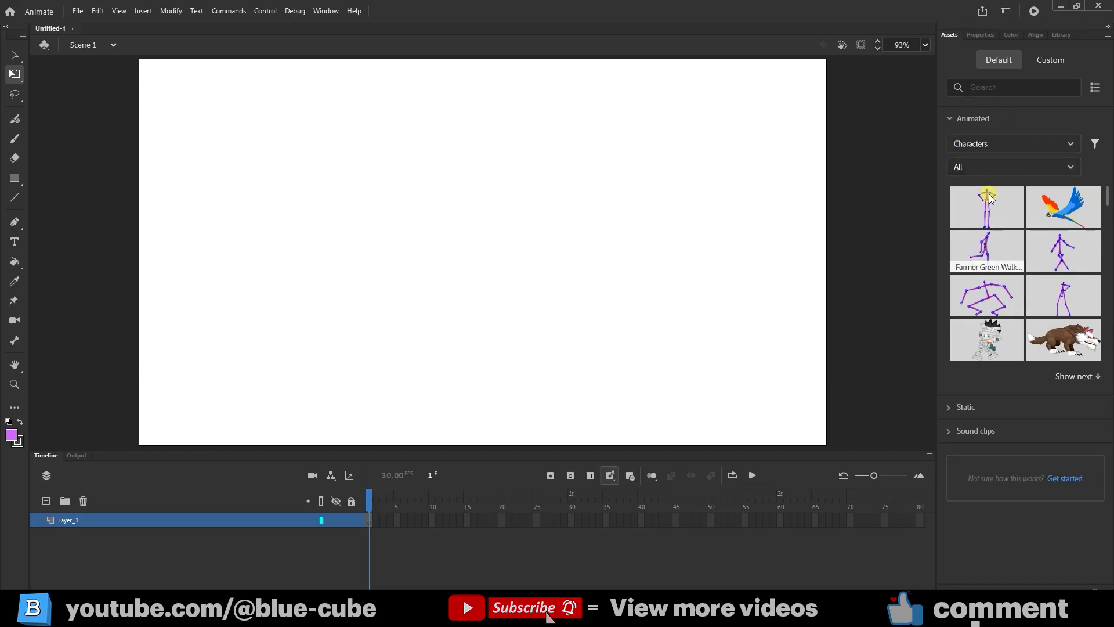
scroll(1004, 261, down, 3)
scroll(1009, 280, down, 8)
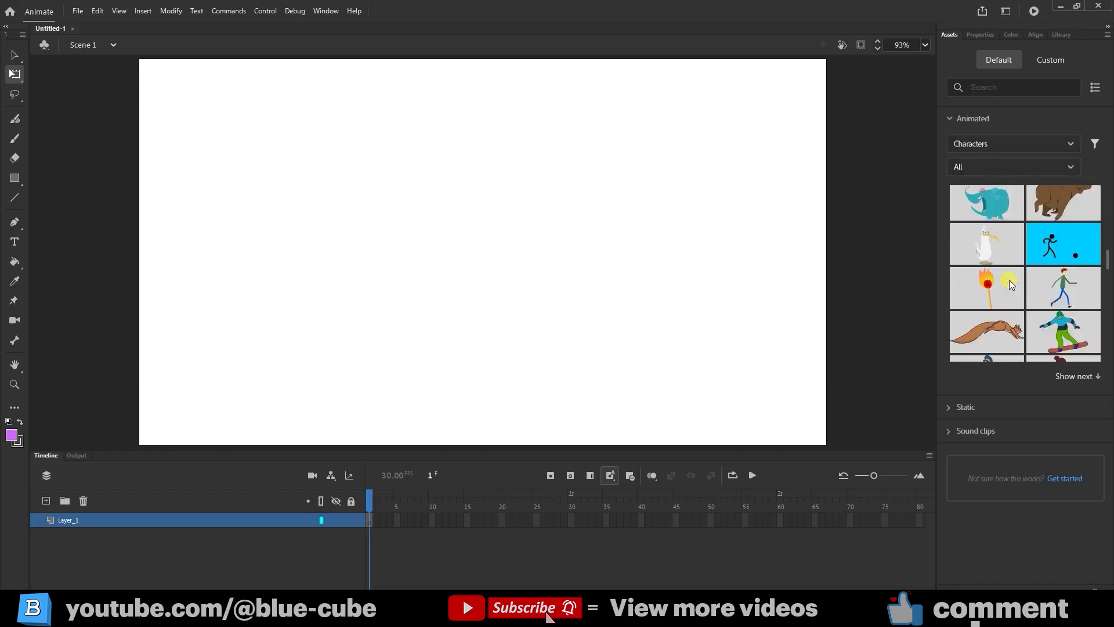
scroll(1010, 284, down, 2)
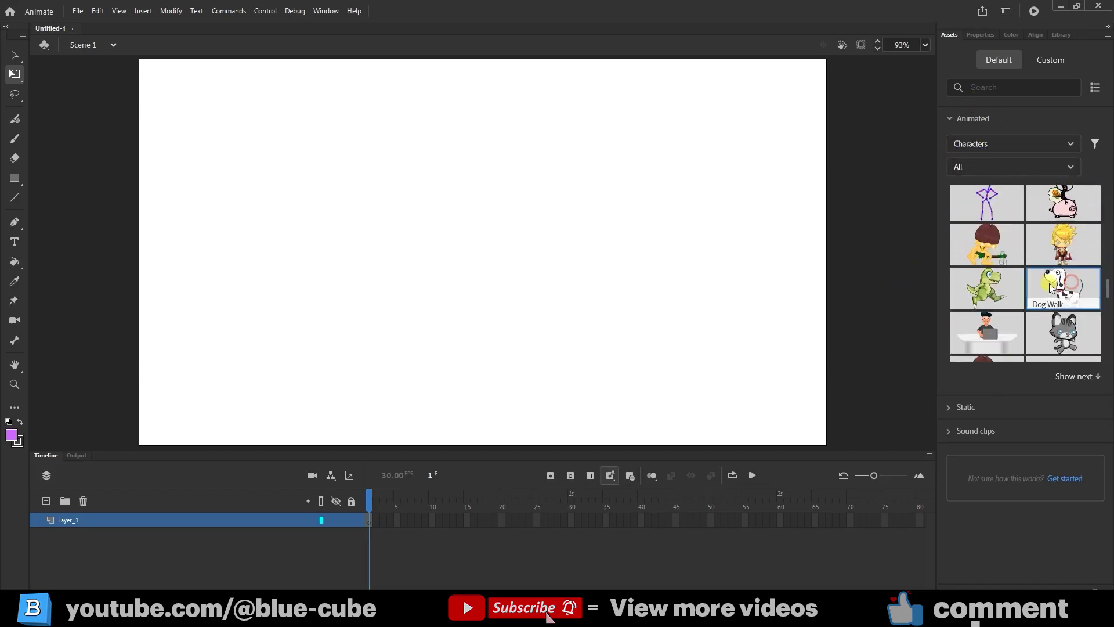
drag(1032, 289, 405, 271)
mouse_move(373, 500)
mouse_down()
mouse_move(535, 476)
mouse_move(362, 499)
mouse_up()
drag(418, 321, 726, 347)
Collapse the Animated assets, expand Static, and open the category filter.
click(950, 118)
click(949, 144)
click(980, 167)
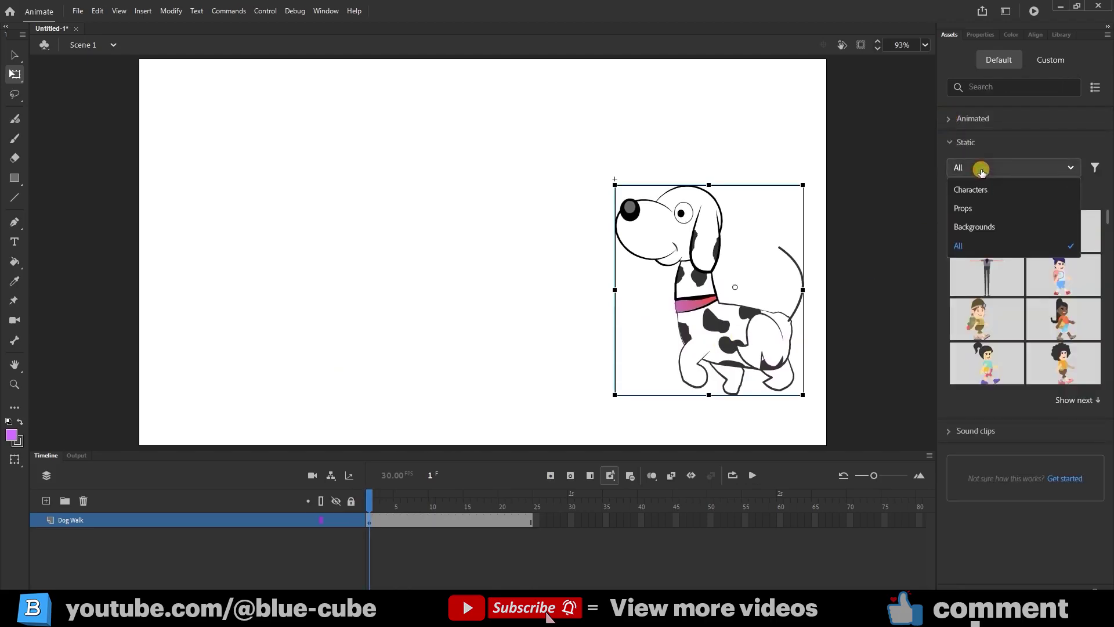
Add the mountains_night background, scale it to fill the stage, and move Layer_1 below Dog Walk.
click(983, 227)
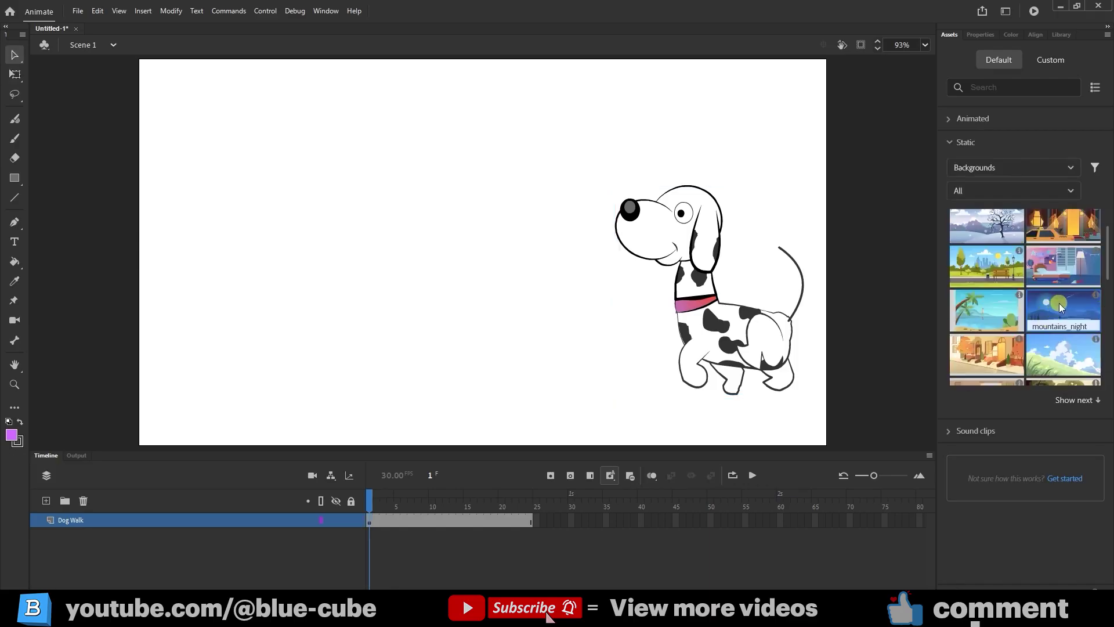
drag(1065, 306, 431, 247)
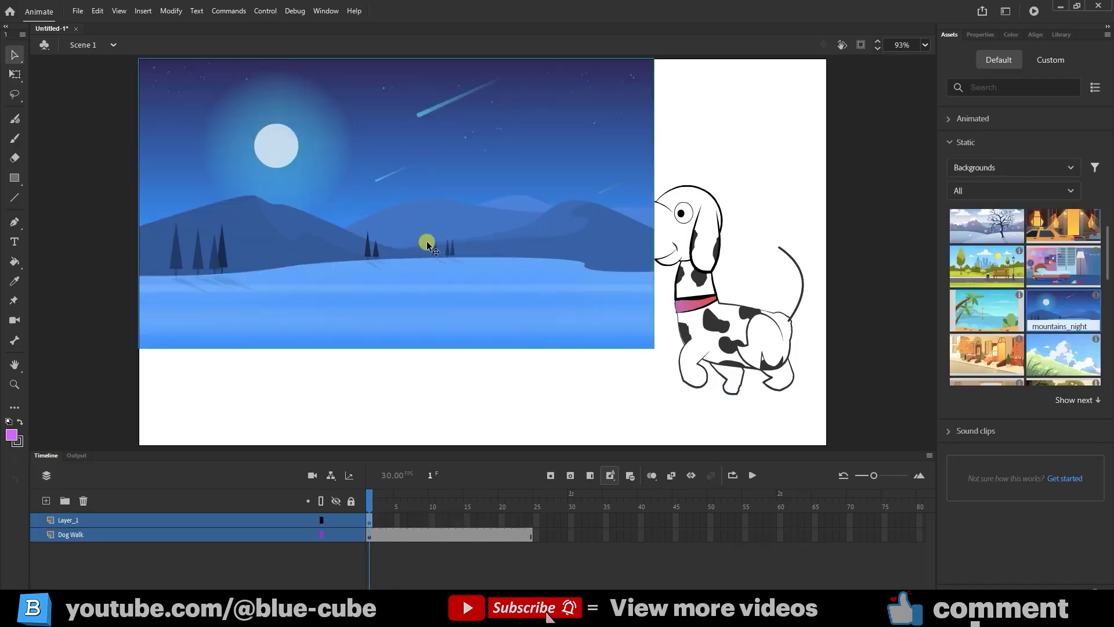
click(15, 73)
click(413, 233)
drag(655, 348, 717, 386)
drag(592, 350, 642, 405)
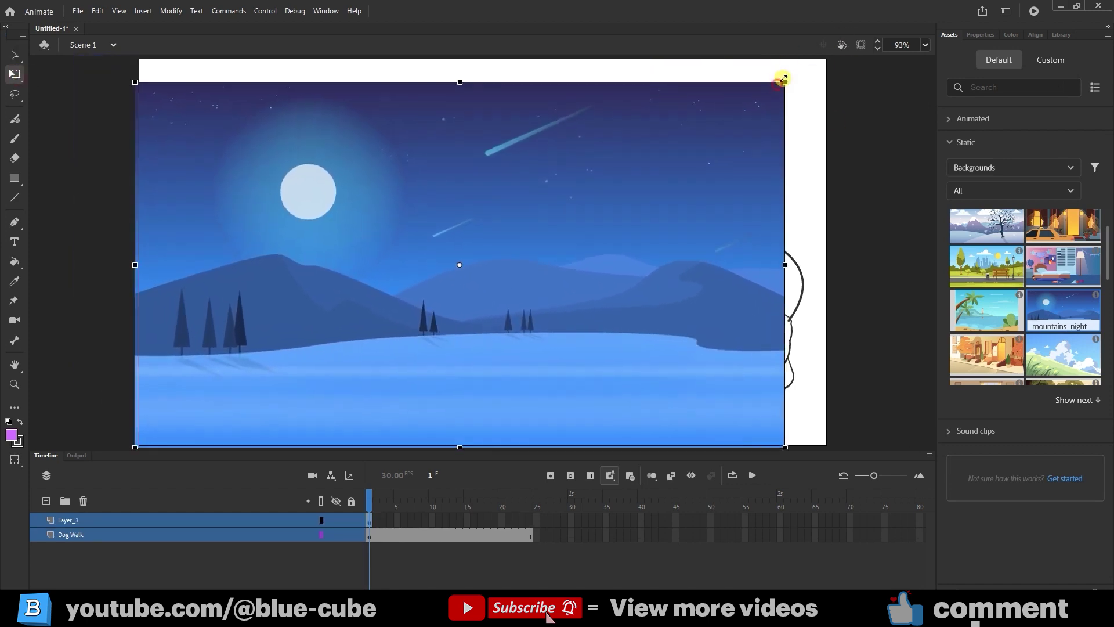
drag(786, 76, 808, 69)
drag(719, 179, 741, 165)
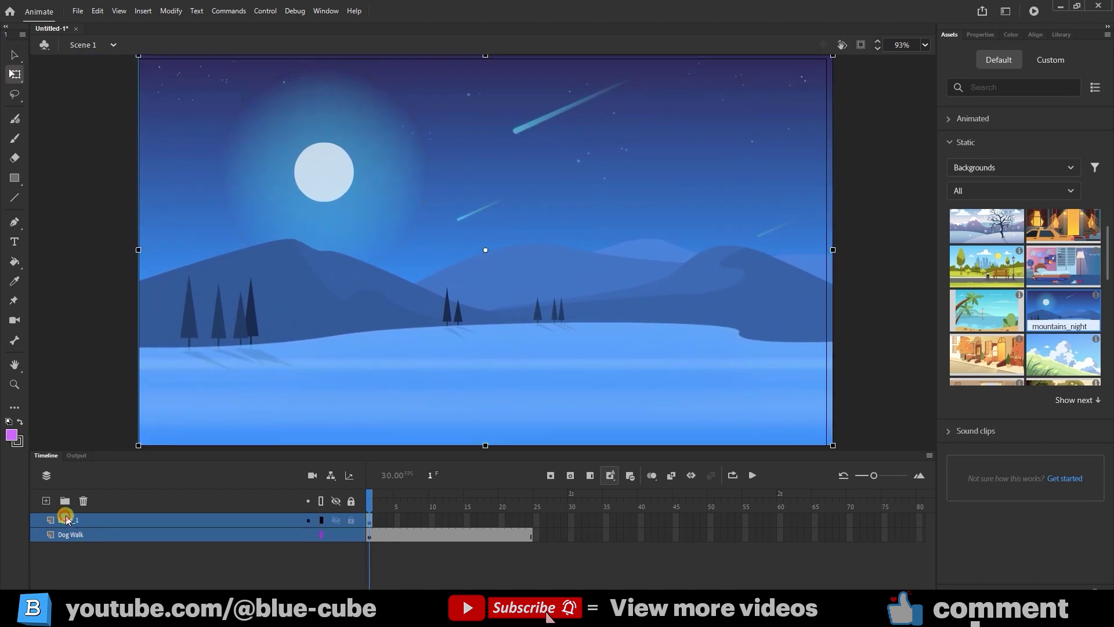
drag(72, 525, 68, 566)
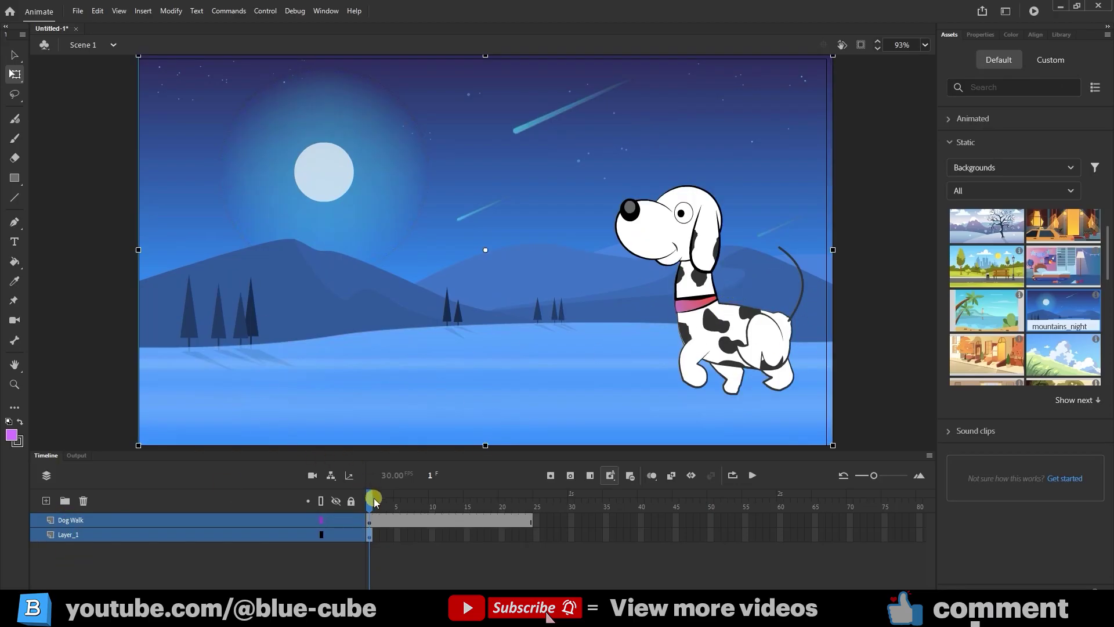
Insert frames on Layer_1 across frames 1–24 so the background matches the walk.
drag(374, 499, 339, 522)
drag(376, 538, 530, 529)
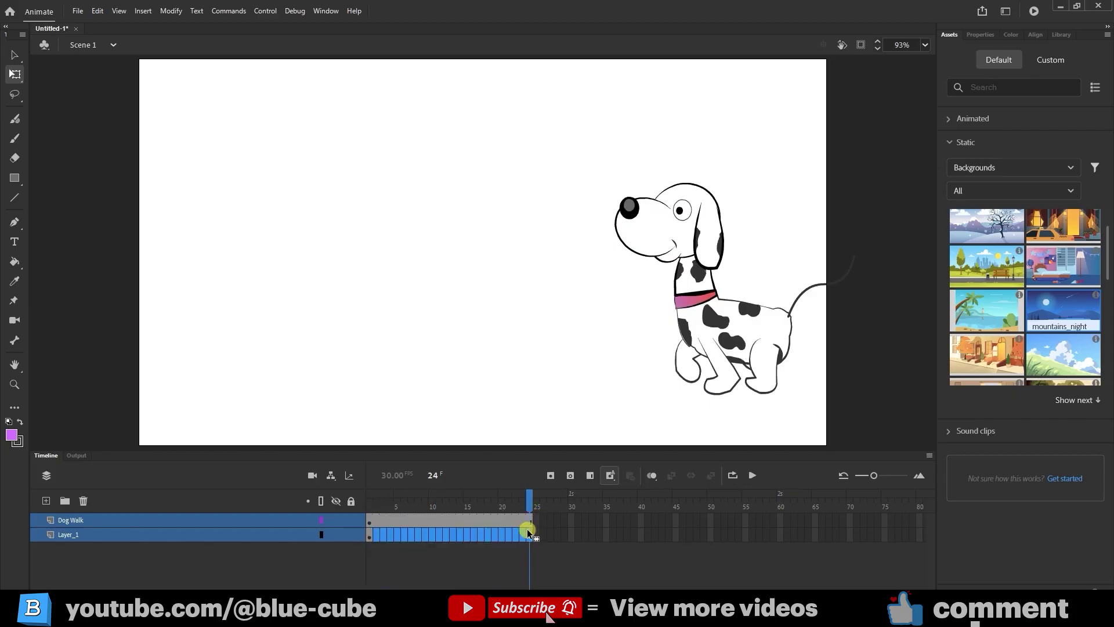
click(590, 476)
drag(526, 499, 319, 473)
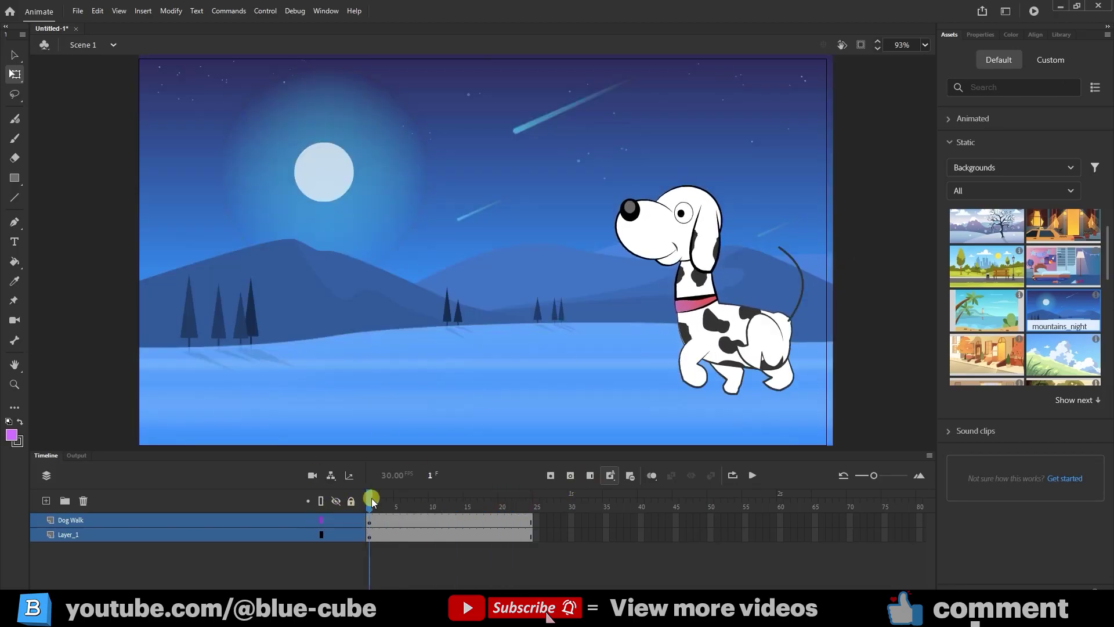
Move the dog to the stage's left at frame 24, extend both layers to frame 70, and preview.
drag(375, 502, 540, 507)
click(721, 323)
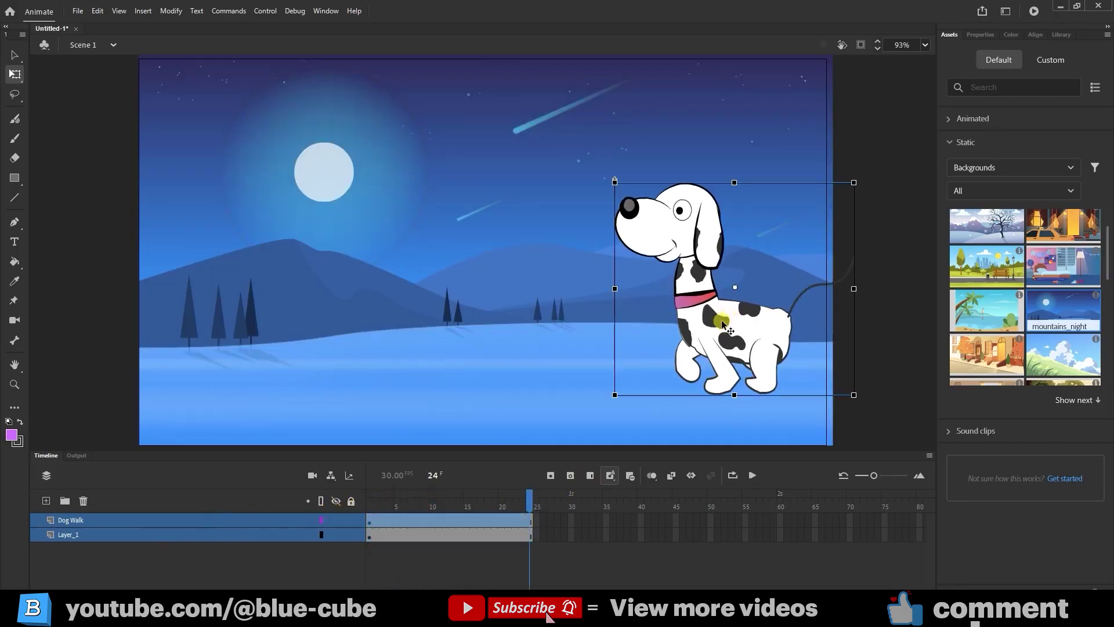
drag(740, 328, 293, 329)
drag(529, 500, 851, 522)
click(529, 523)
click(532, 536)
key(Return)
Create a classic tween on the Dog Walk layer and play it from frame 1.
click(641, 521)
right_click(553, 522)
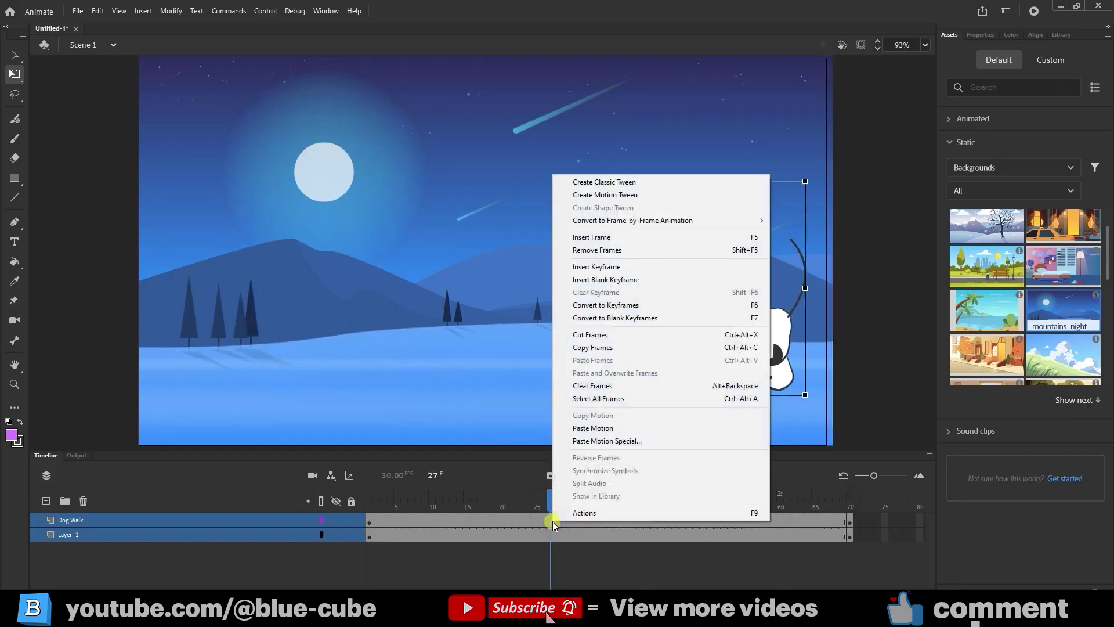
click(582, 182)
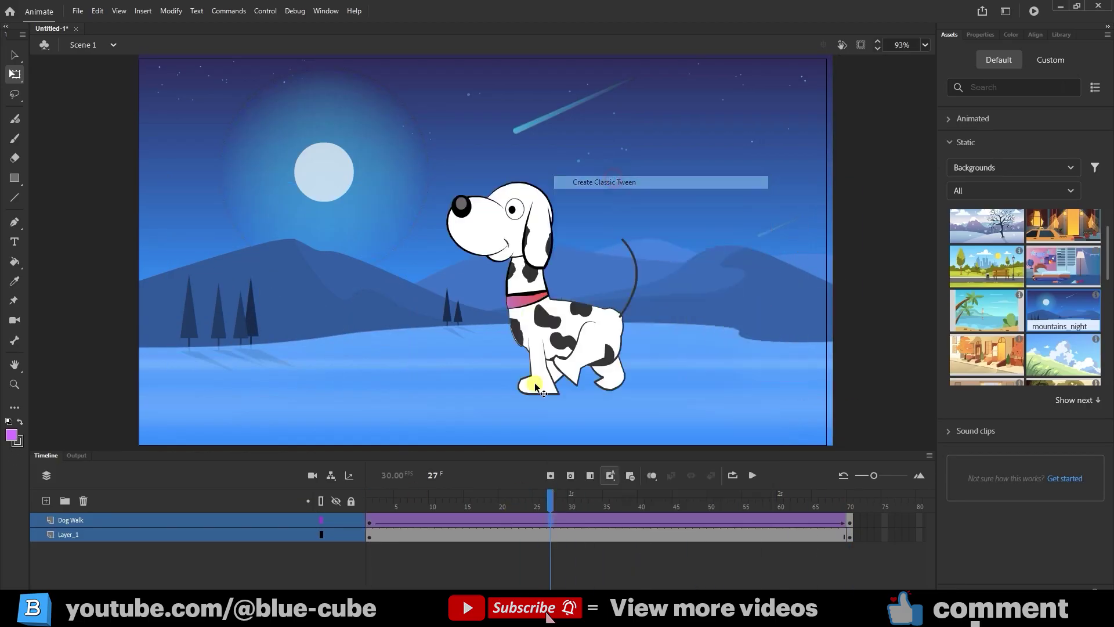
drag(550, 498, 269, 510)
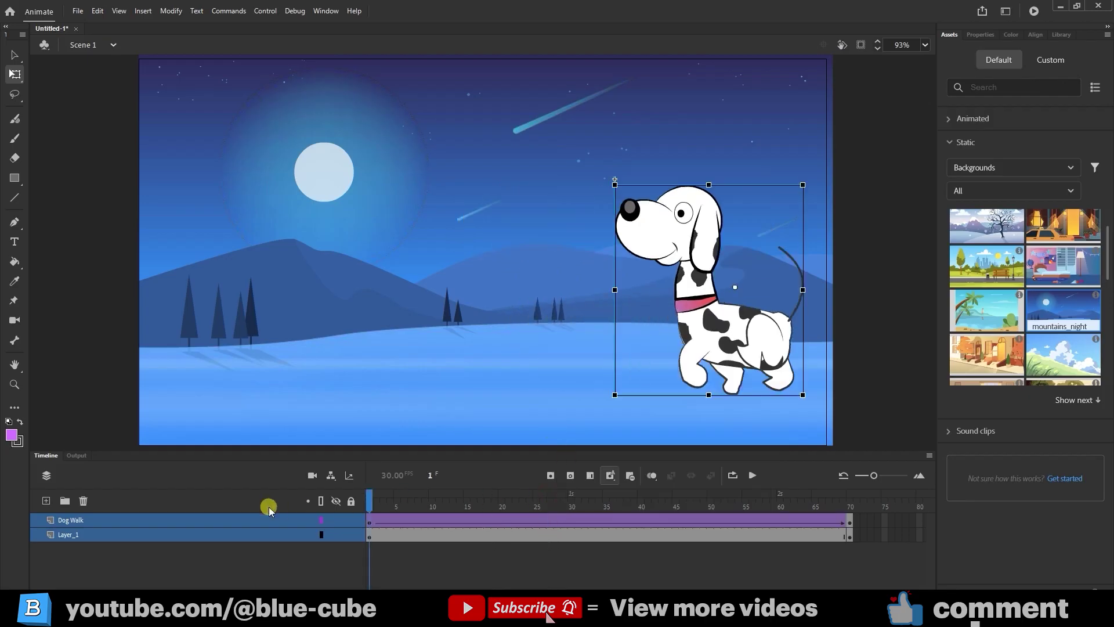
click(753, 475)
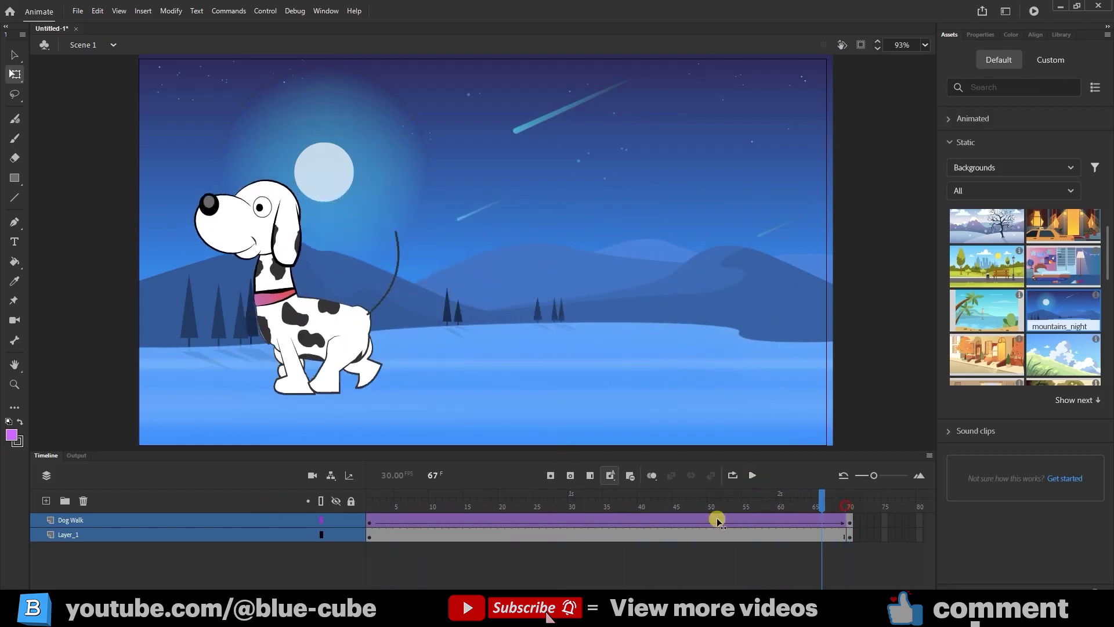
click(311, 519)
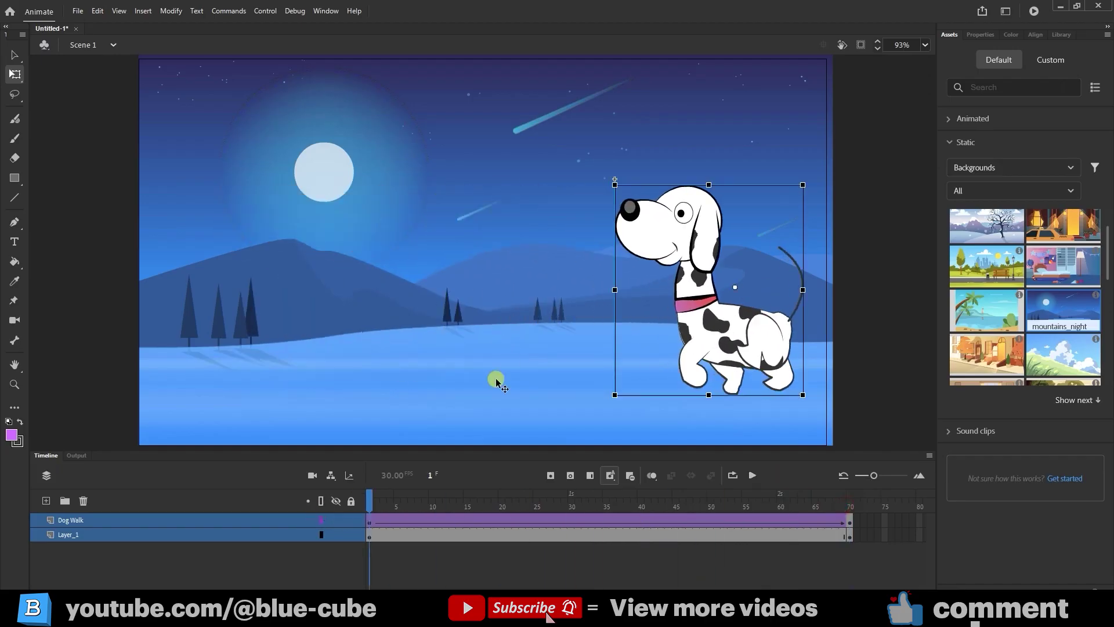
Open the Scene panel from the Window menu and position it, taller, beside the stage.
click(323, 12)
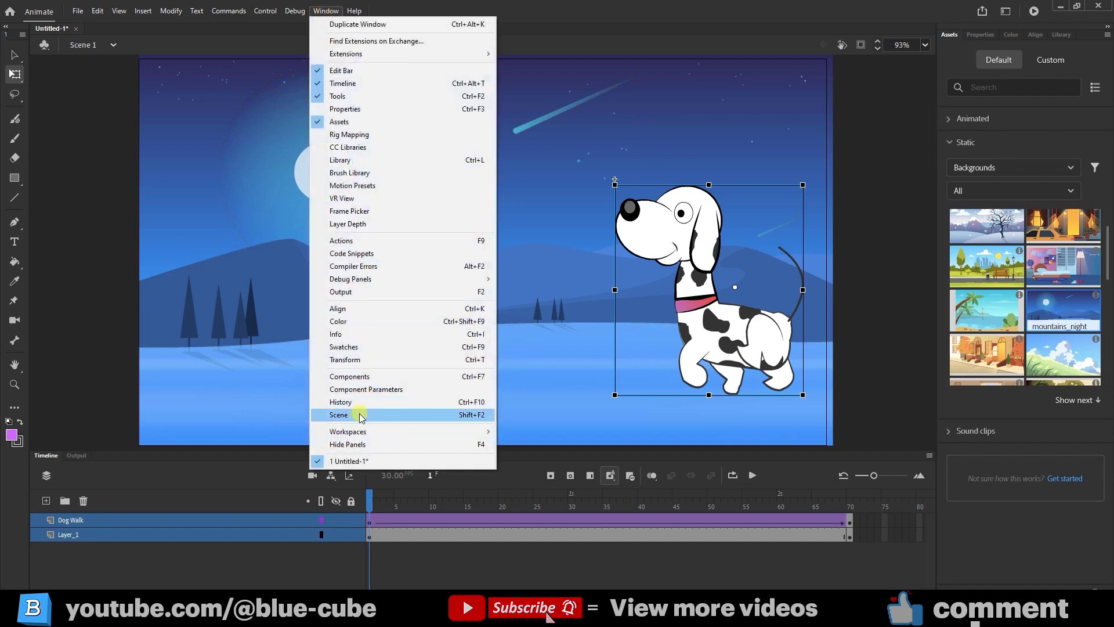
click(458, 416)
drag(911, 112, 859, 114)
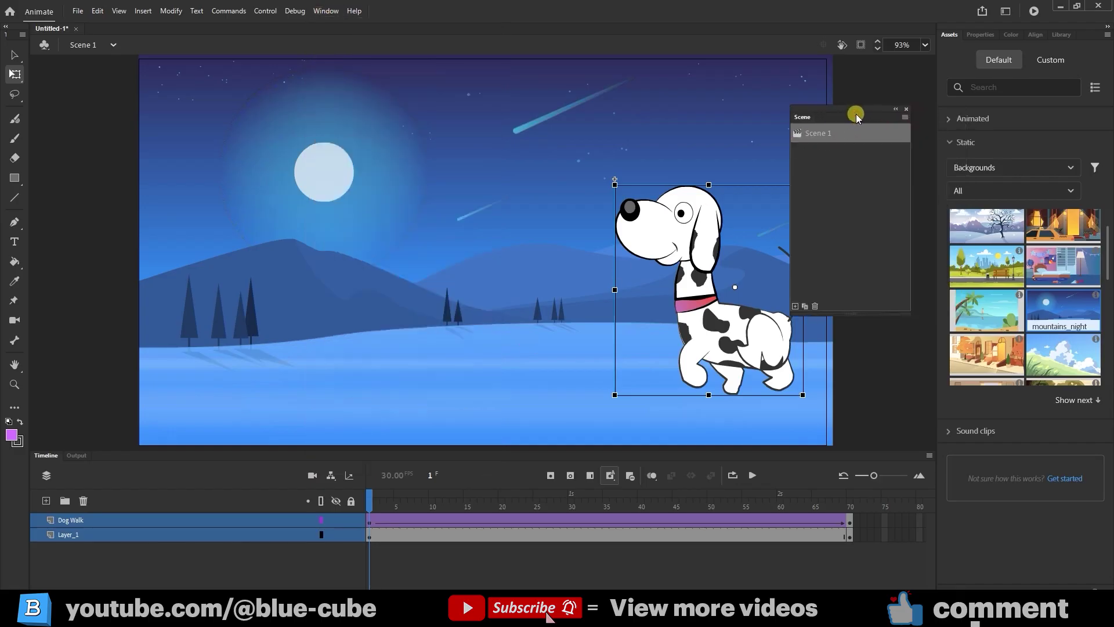
drag(859, 314, 858, 413)
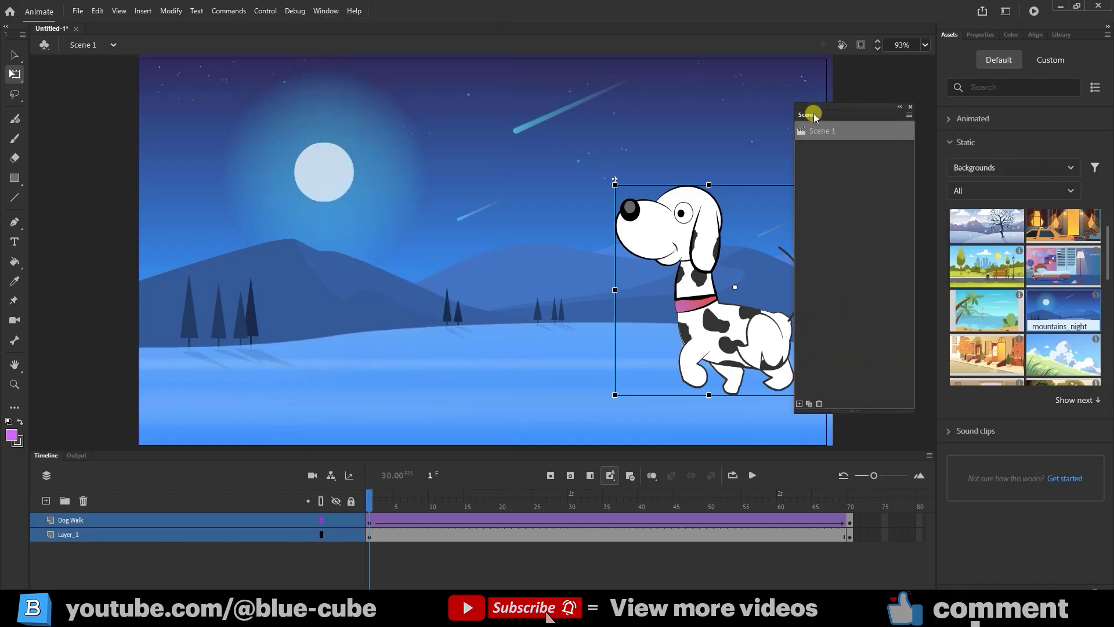
drag(815, 116, 818, 117)
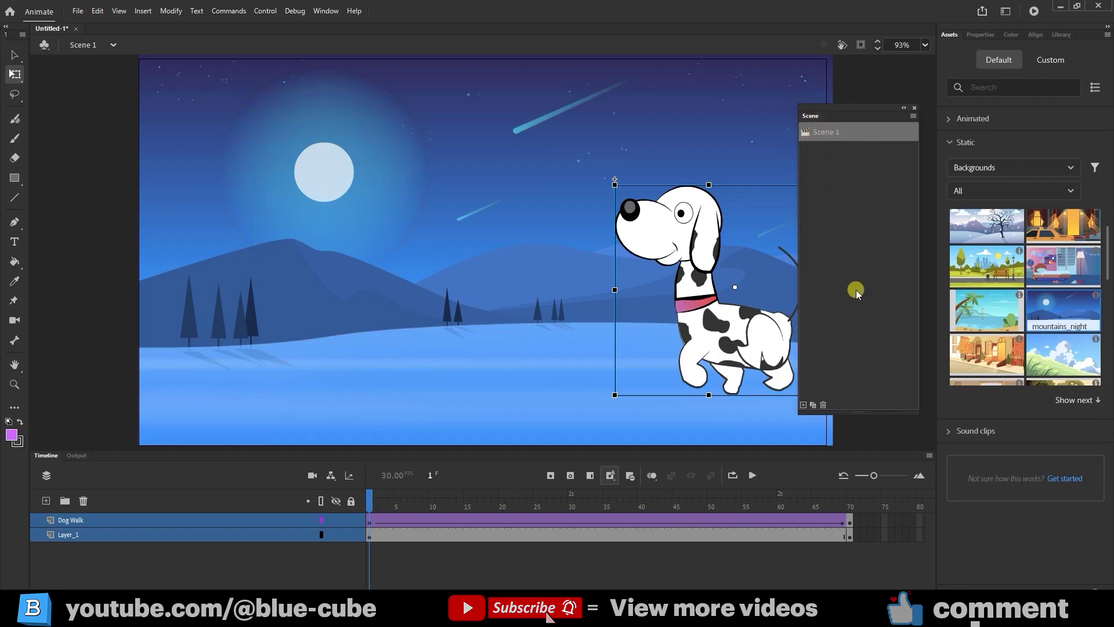
Add Scene 2, then switch to Scene 1 and back to Scene 2 via the scene list.
click(803, 405)
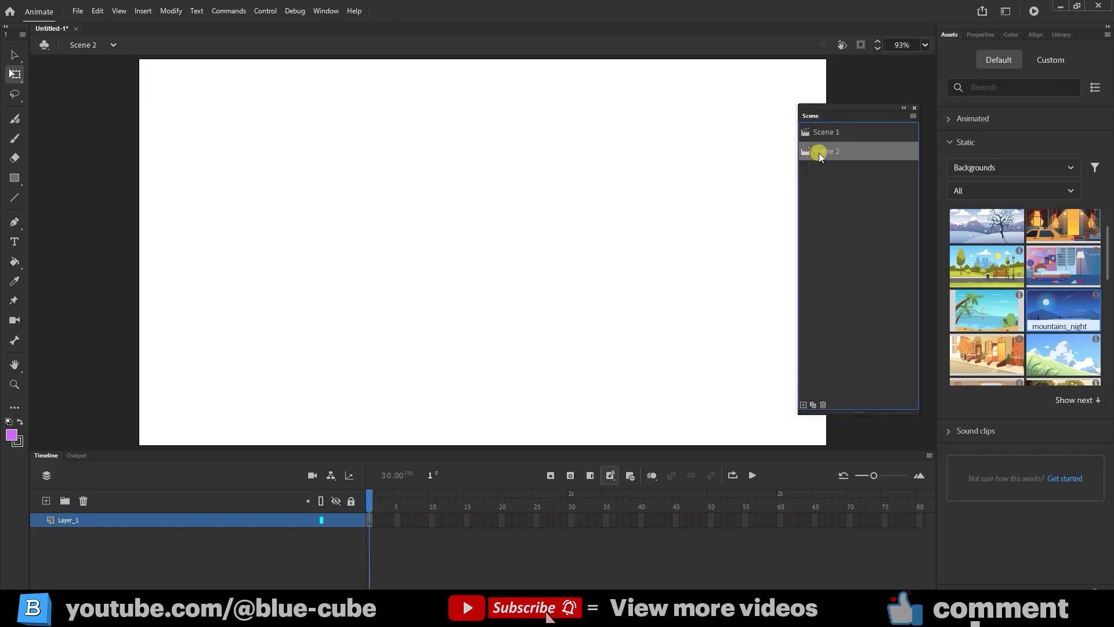
click(94, 46)
click(86, 64)
click(93, 46)
click(86, 82)
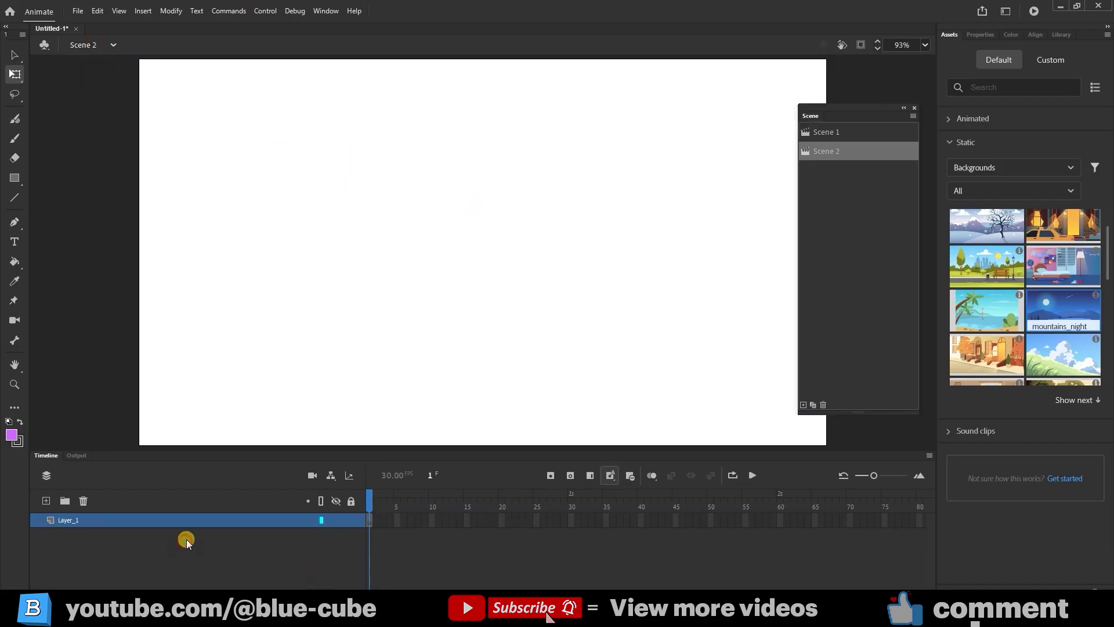
Place the Yellow Temple background, scale it to fill the stage, and lock its layer.
scroll(1037, 321, down, 3)
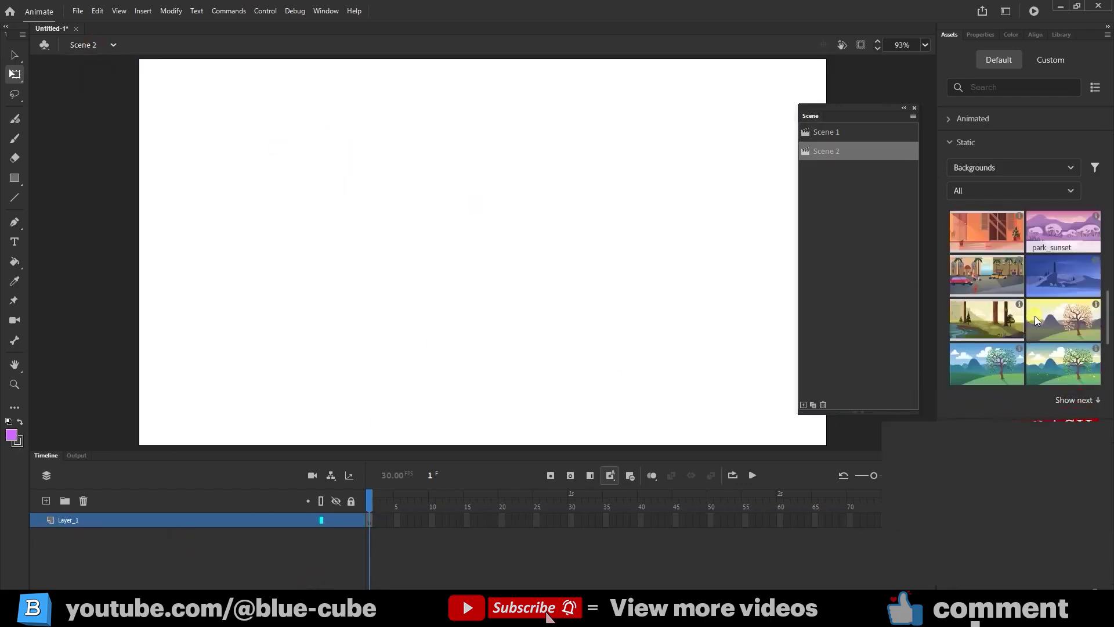
scroll(1037, 321, up, 3)
drag(1007, 230, 459, 261)
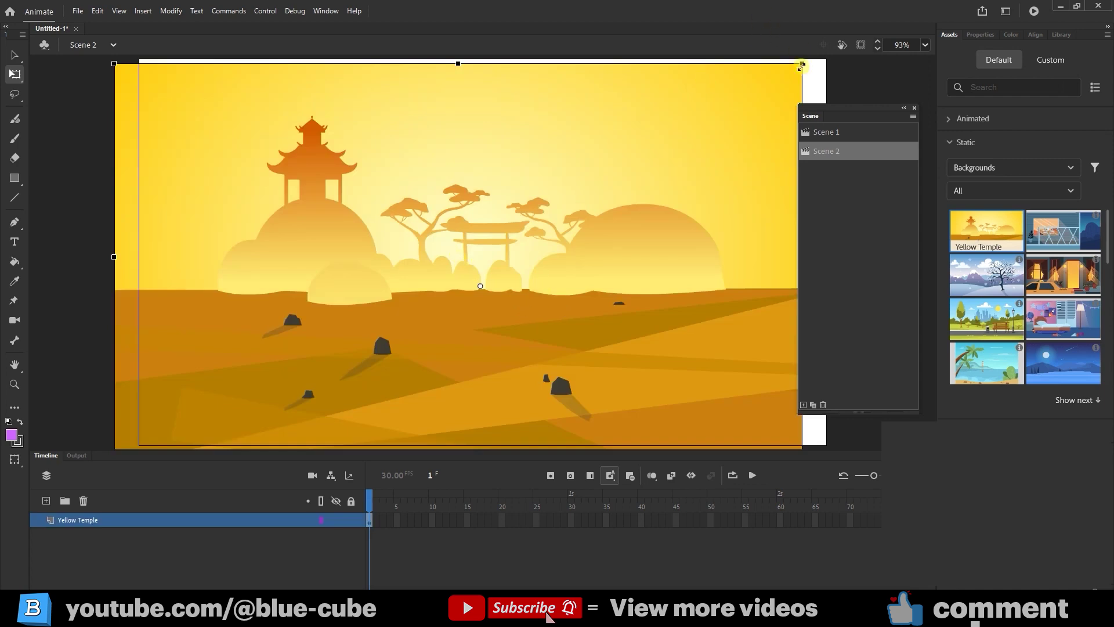
drag(804, 63, 821, 54)
drag(632, 189, 669, 189)
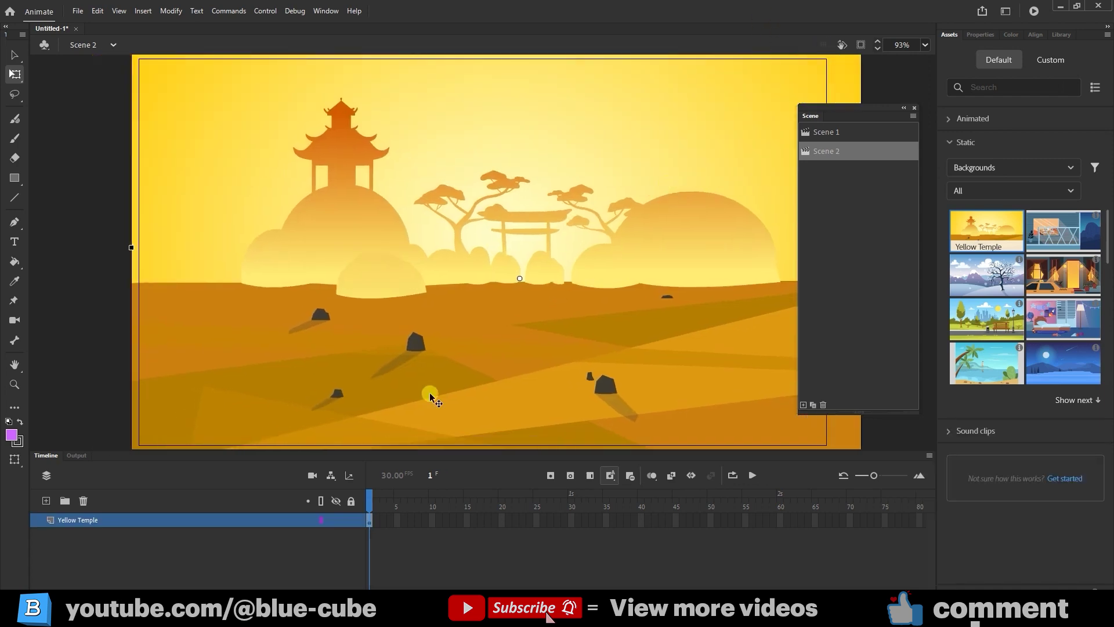
click(351, 501)
click(481, 291)
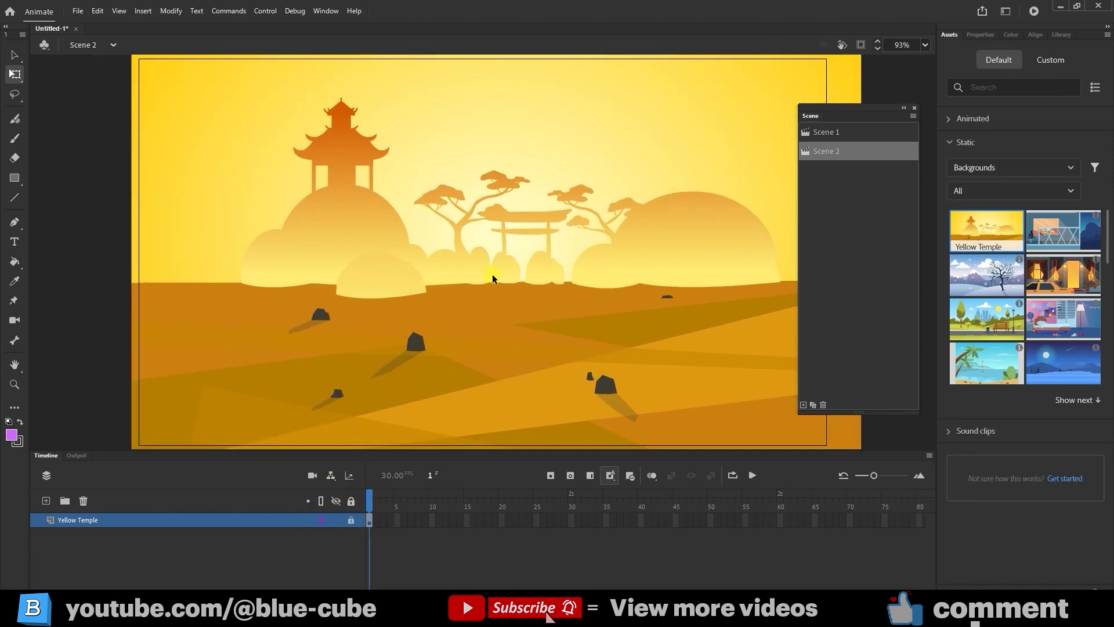
Place the Crab and Beach Ball character from Animated Characters at the stage centre.
click(947, 120)
scroll(1029, 307, down, 5)
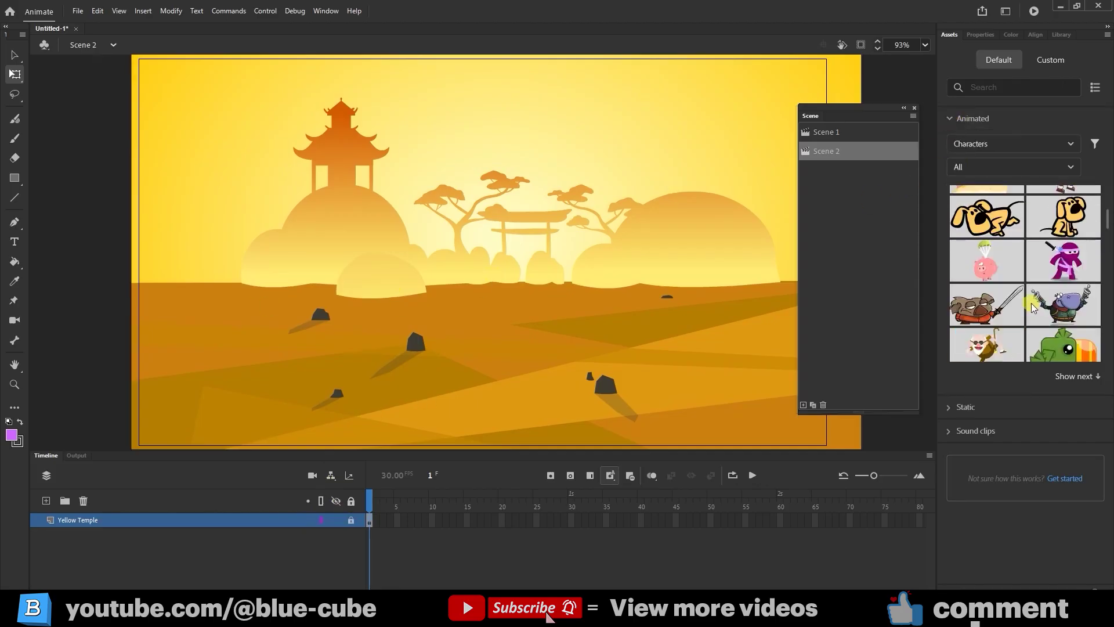
scroll(1029, 308, down, 3)
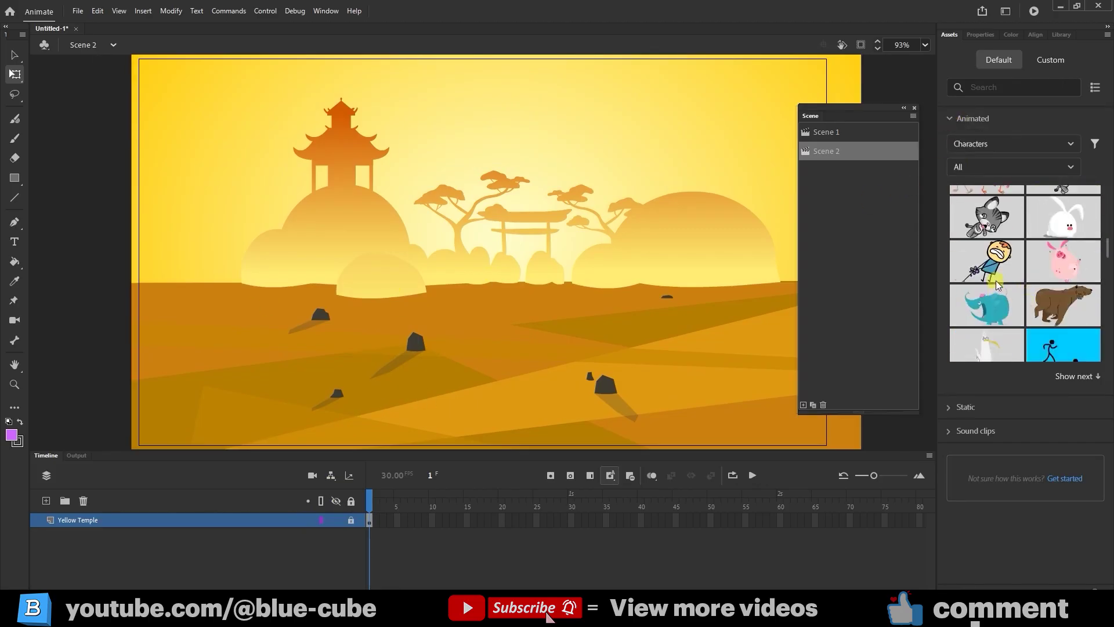
scroll(988, 255, down, 2)
drag(988, 254, 421, 358)
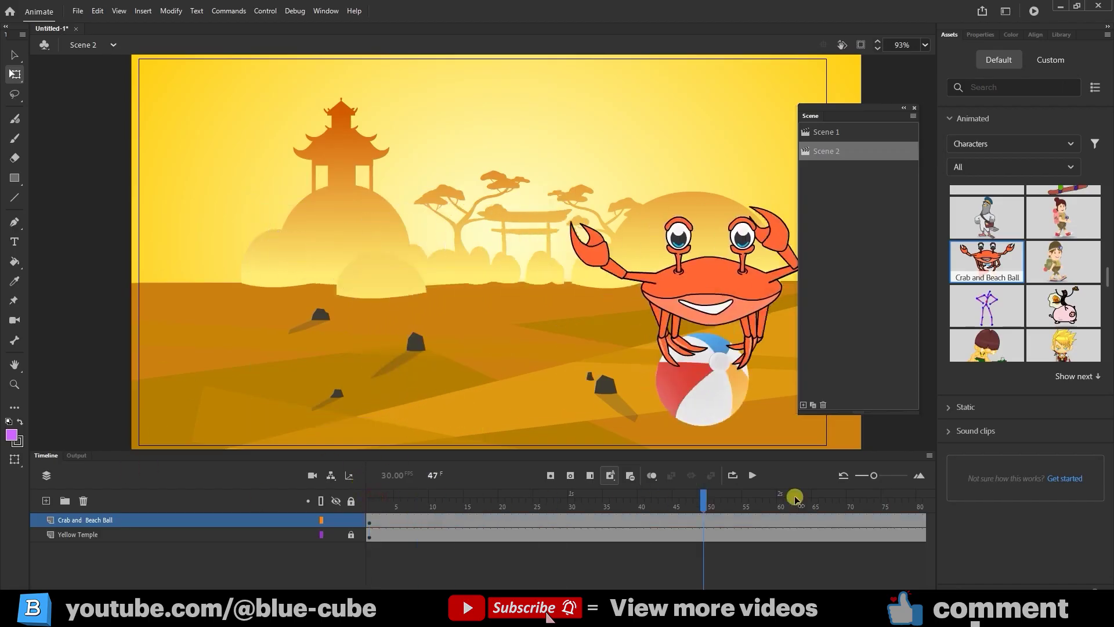
drag(824, 498, 268, 514)
Switch to Scene 1 and back to Scene 2, then play the crab animation.
click(105, 44)
click(83, 64)
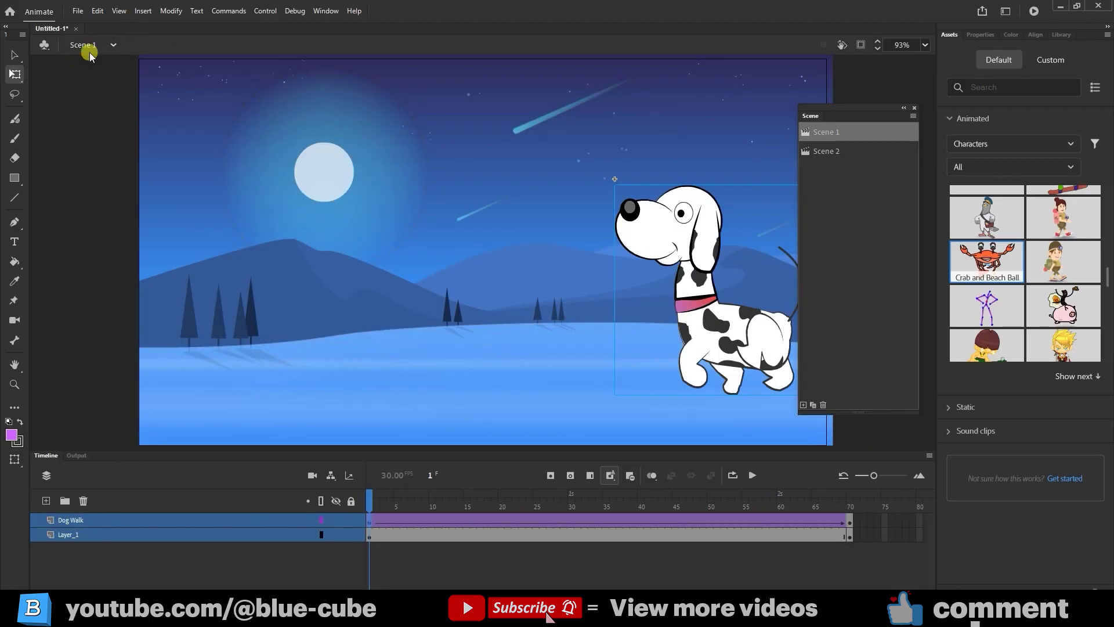
click(97, 45)
click(87, 80)
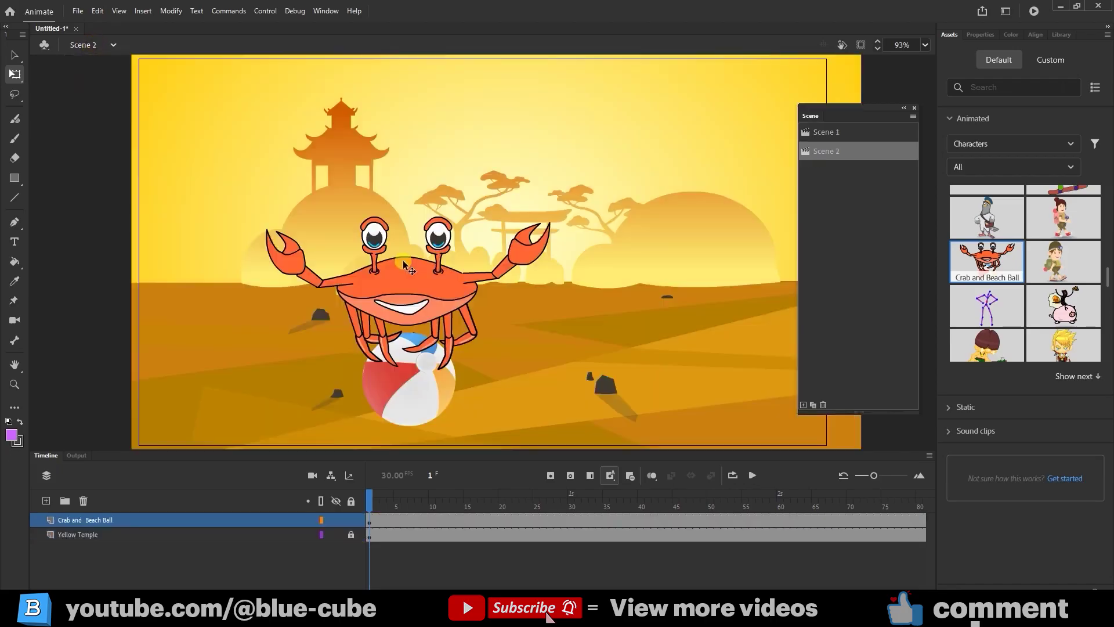
click(753, 476)
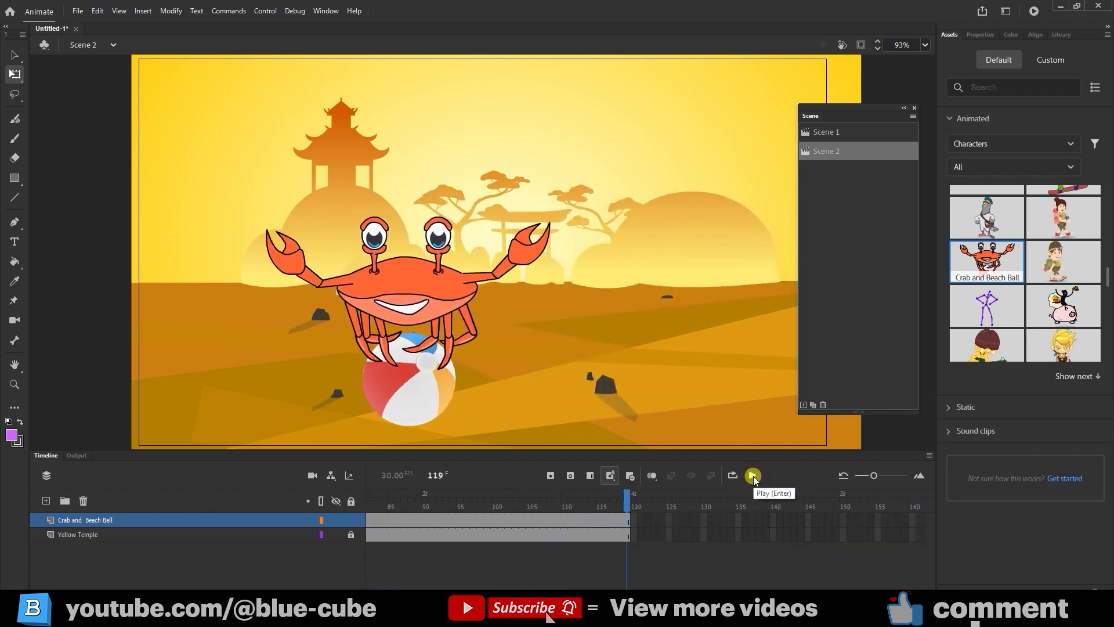
Test the movie with Control > Test, then close the preview window.
click(264, 12)
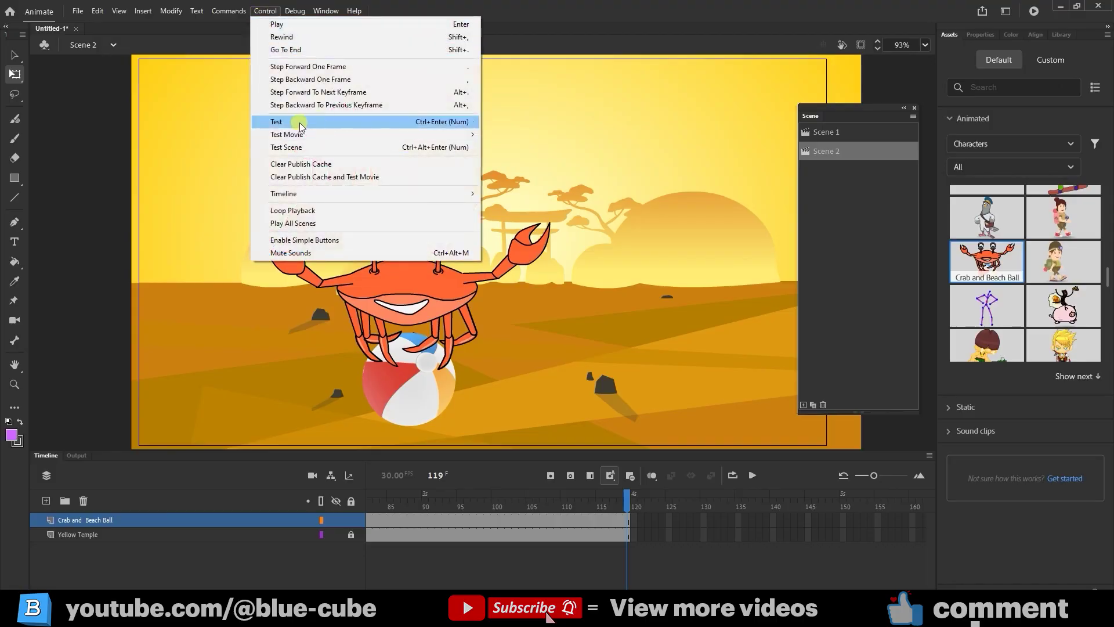
click(283, 125)
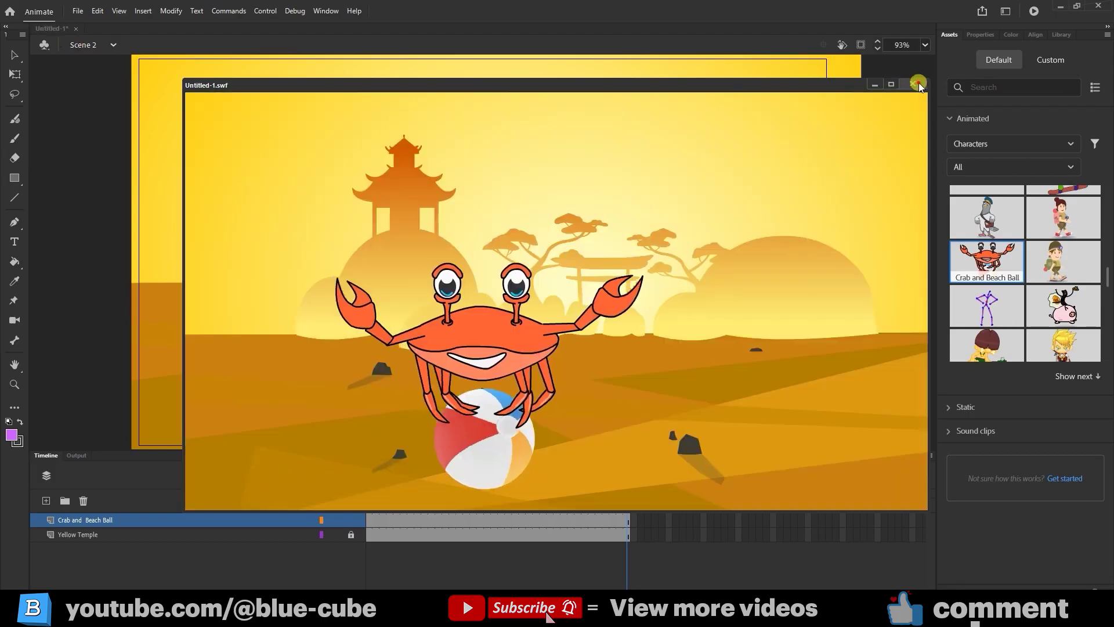
click(916, 84)
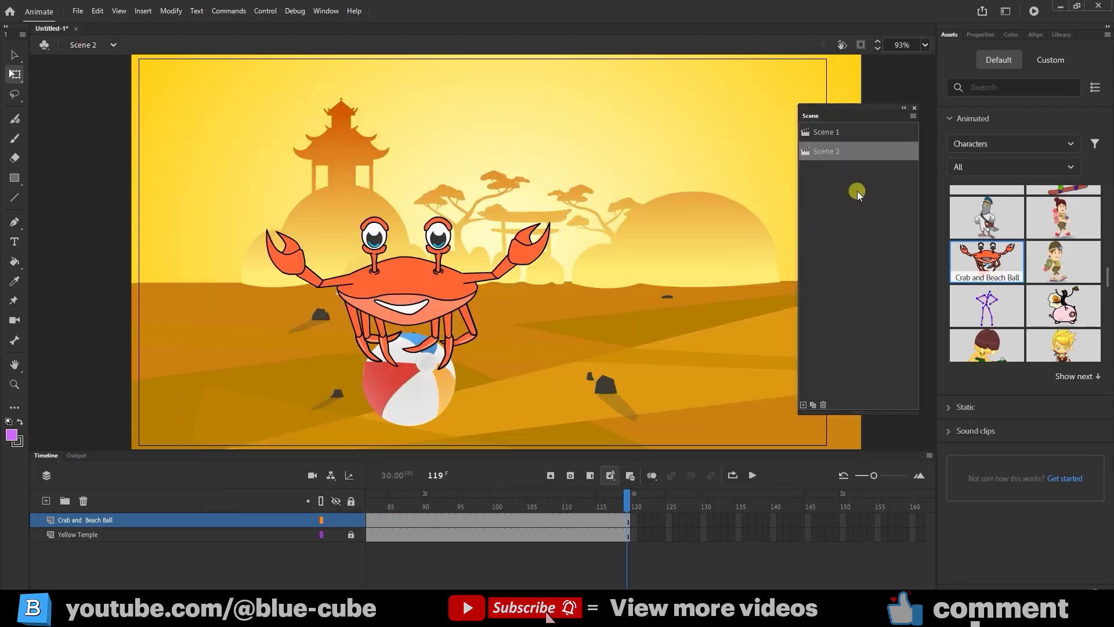
Rename the Scene 1 copy to 'Scene 3', move it below Scene 2, and scrub to frame 69.
click(827, 132)
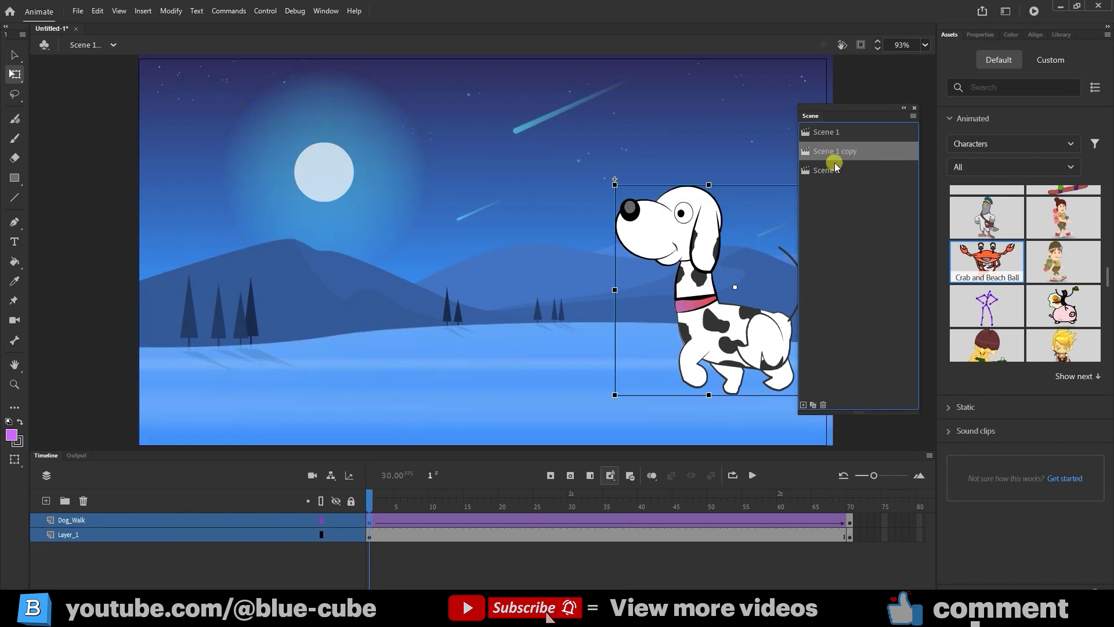
double_click(832, 152)
text(Scene 3)
key(Return)
drag(827, 152, 827, 192)
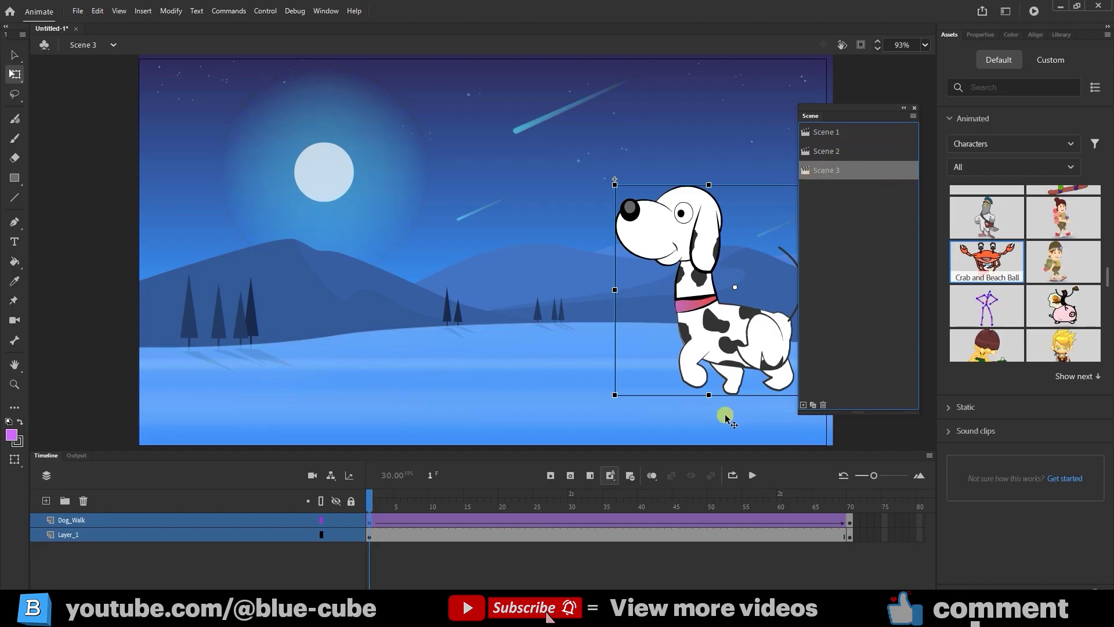
click(645, 385)
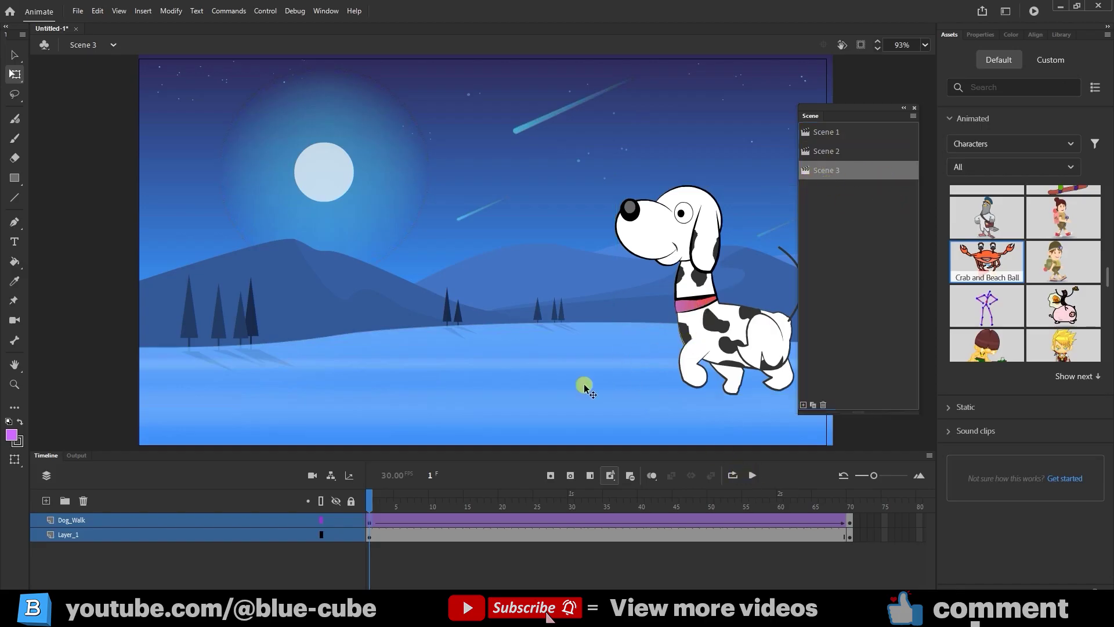
drag(384, 495, 803, 528)
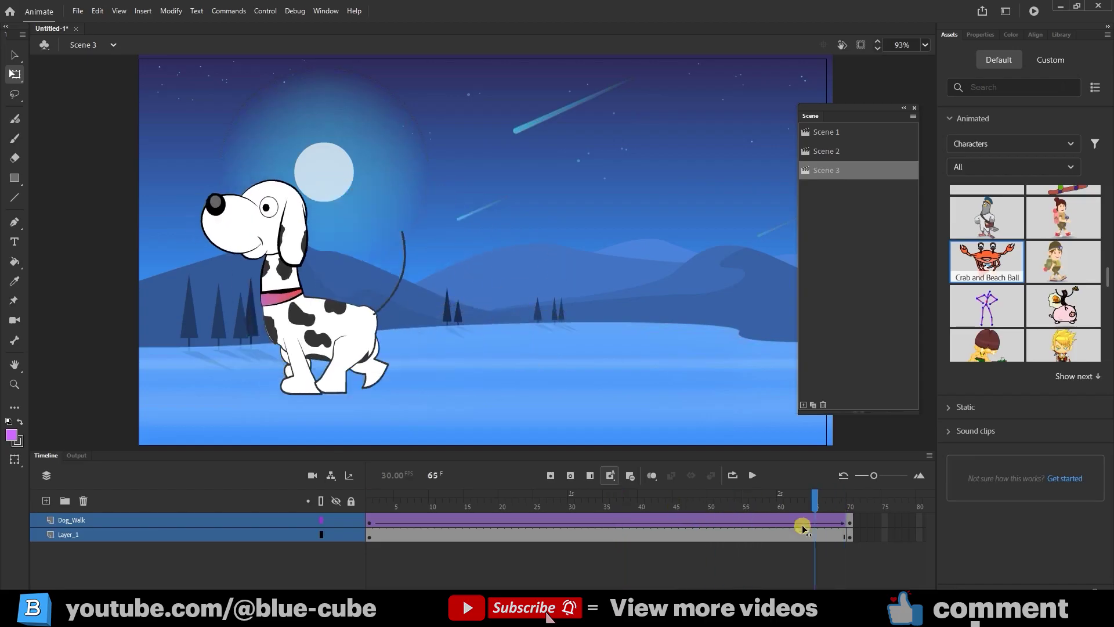
Remove the Dog_Walk layer's frames after frame 1.
click(845, 522)
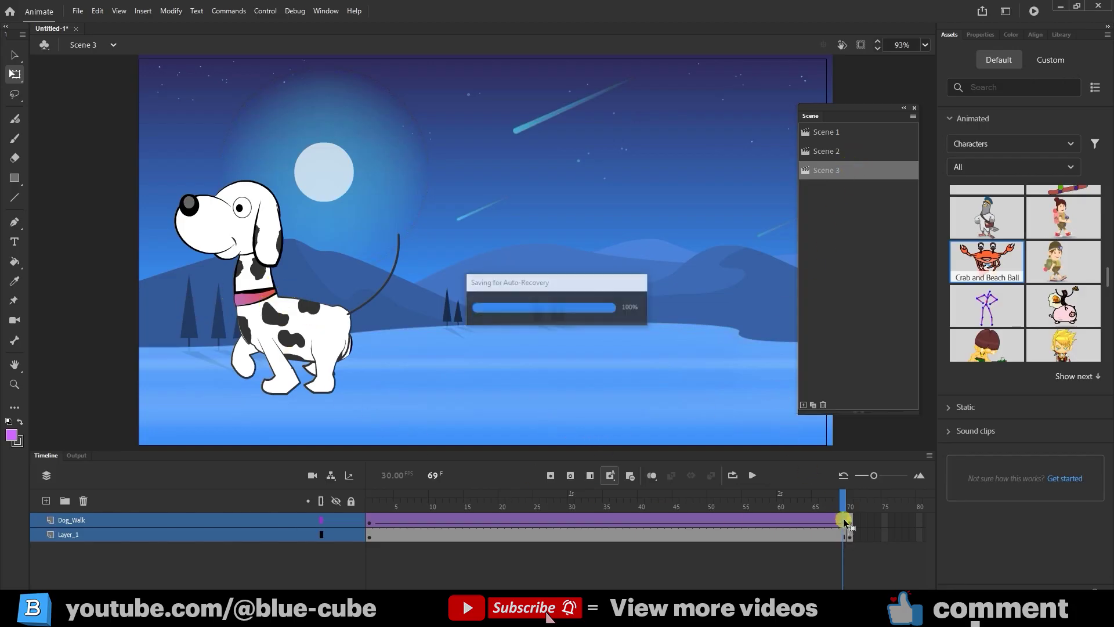
drag(844, 524, 847, 525)
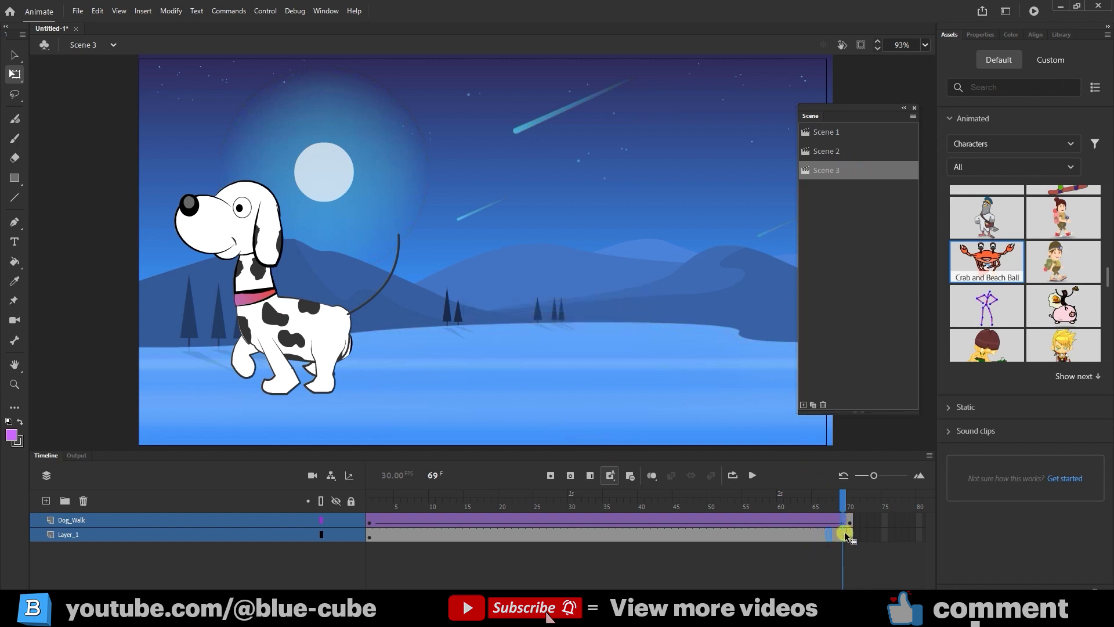
key(period)
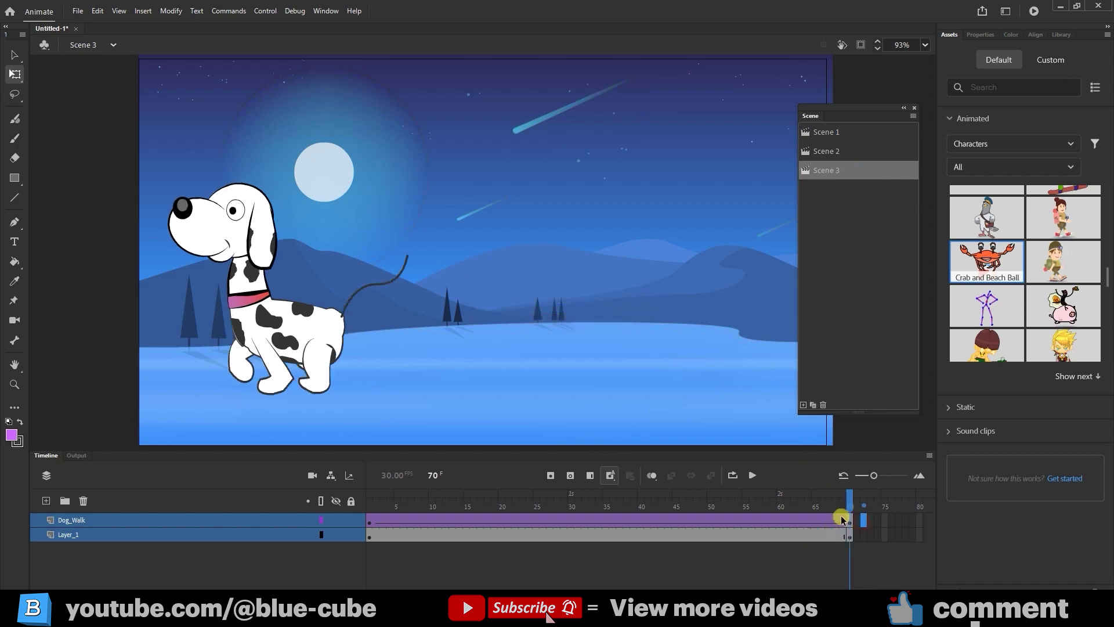
drag(843, 519, 357, 525)
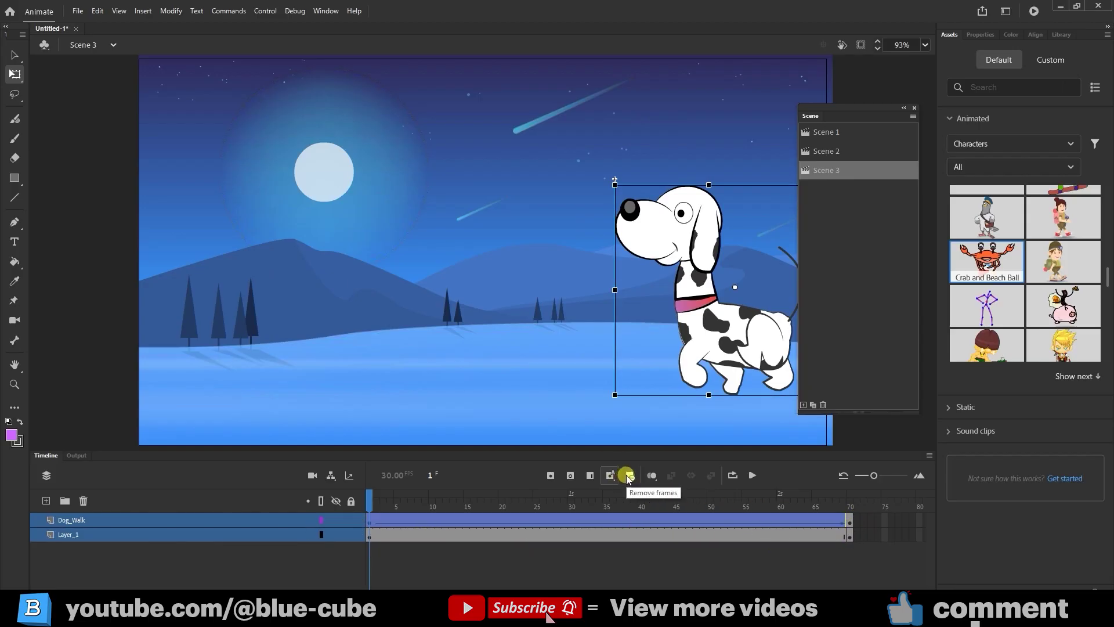
right_click(621, 520)
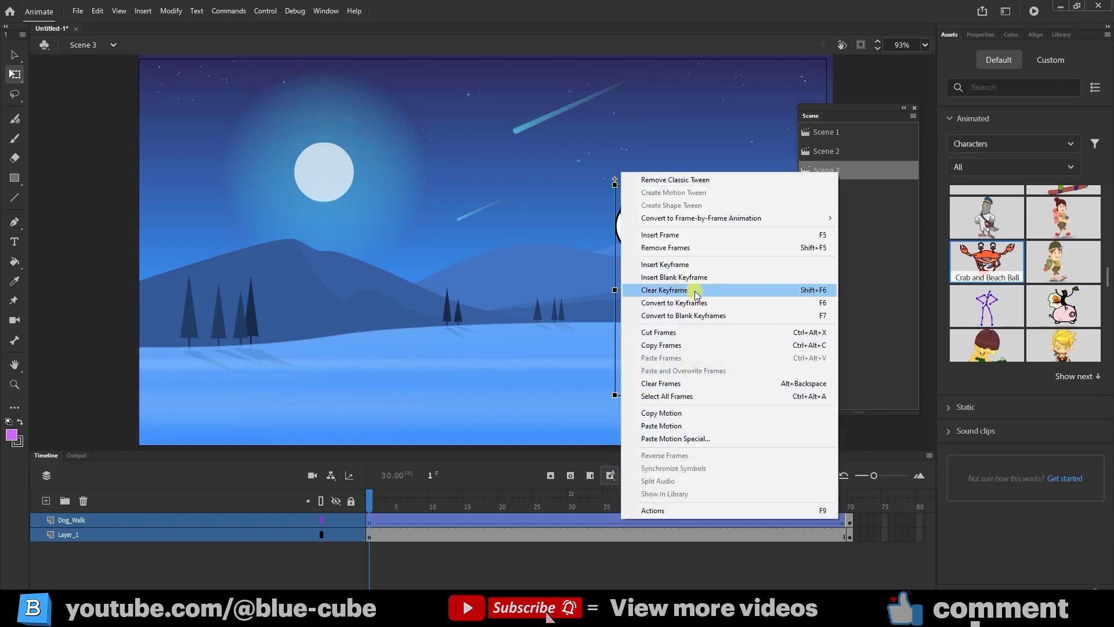
click(666, 248)
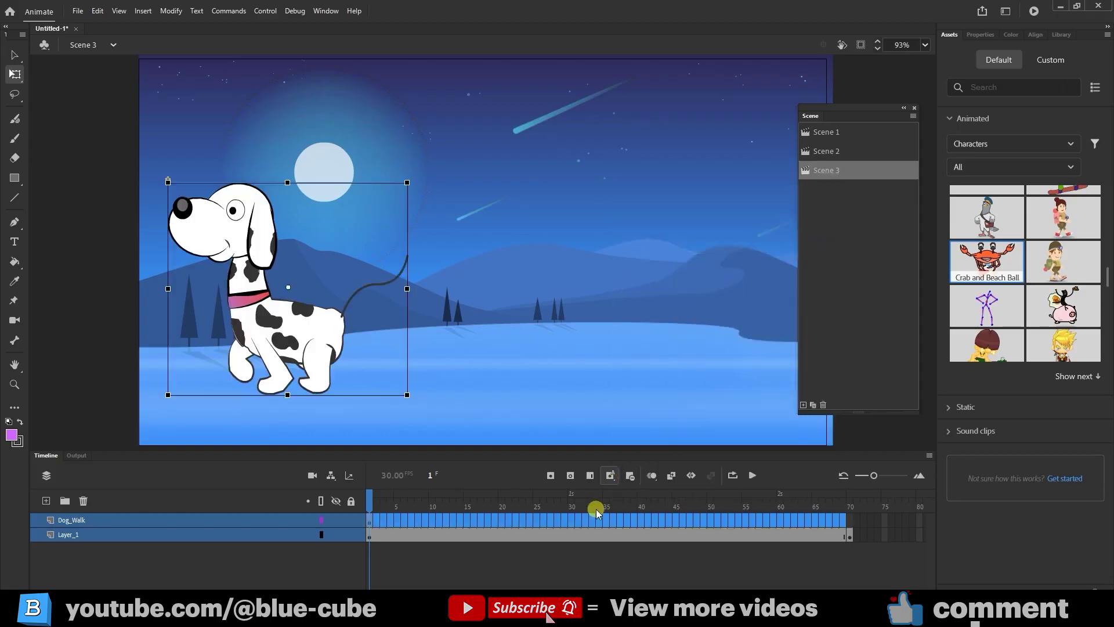
click(656, 560)
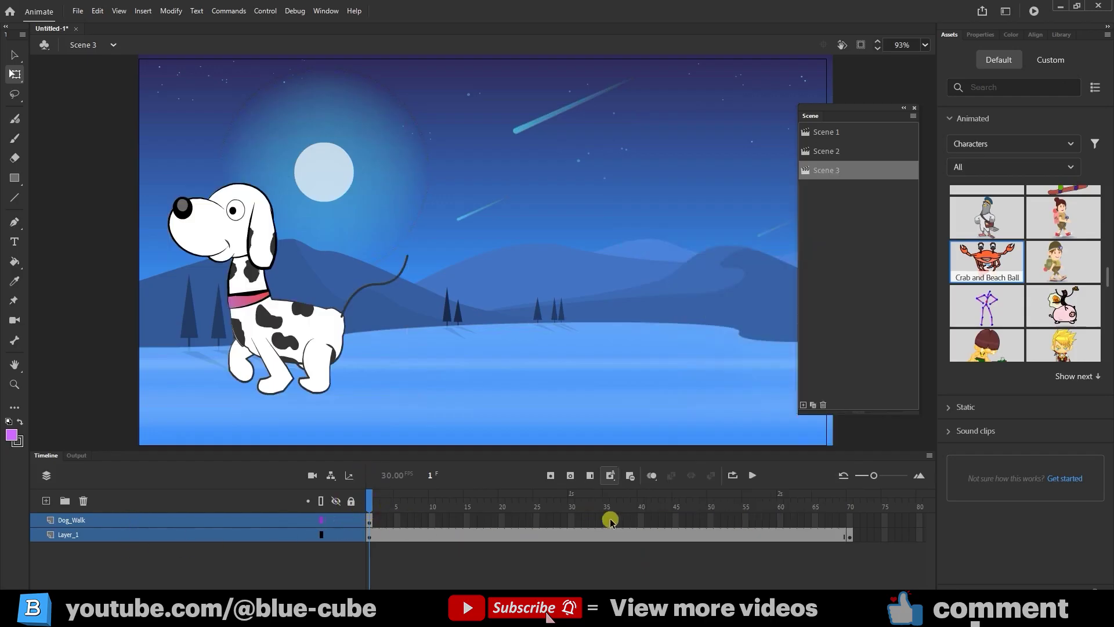
Remove Layer_1's frames after frame 1 and select frame 1 on both layers.
drag(608, 520, 367, 521)
drag(844, 534, 370, 545)
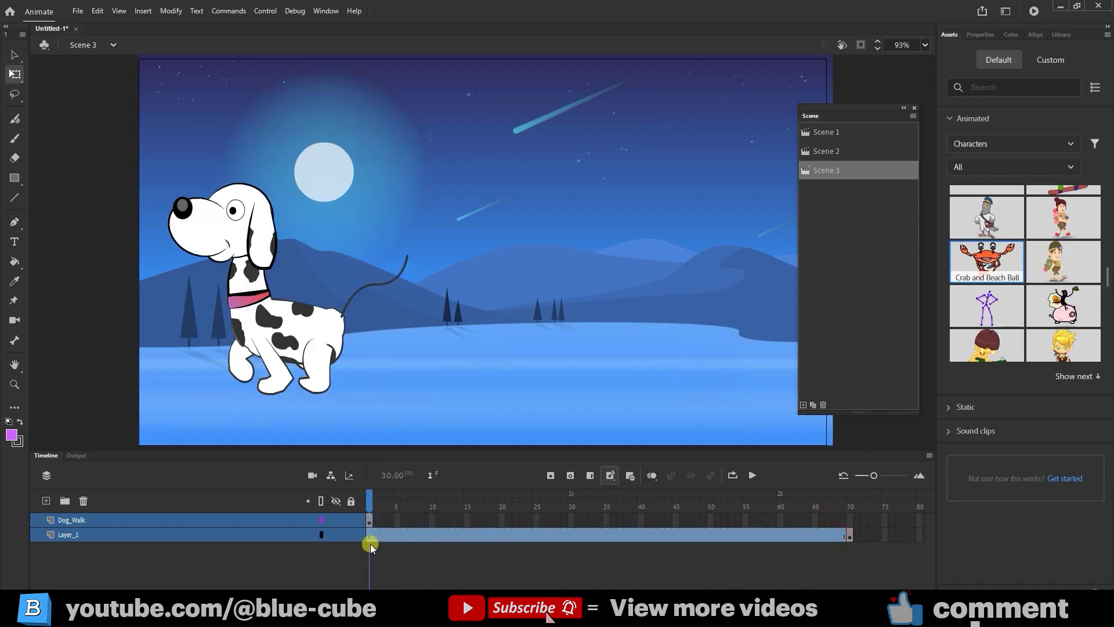
click(629, 475)
click(405, 548)
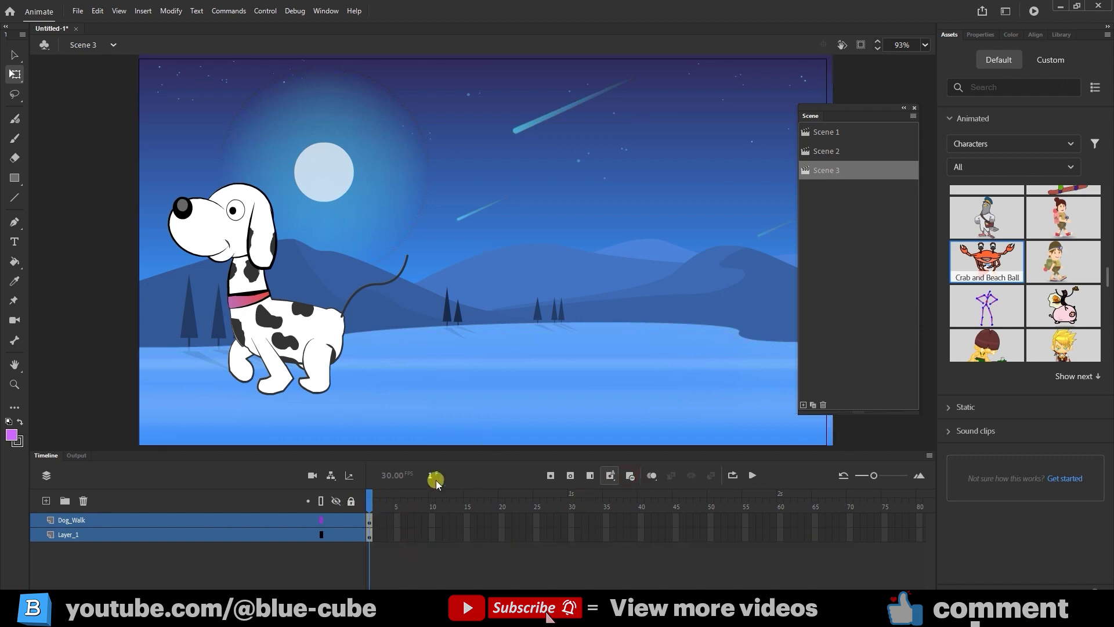
drag(370, 521, 376, 531)
Flip the Scene 3 dog horizontally to face right, then open its Dog Walk symbol at frame 1.
click(105, 524)
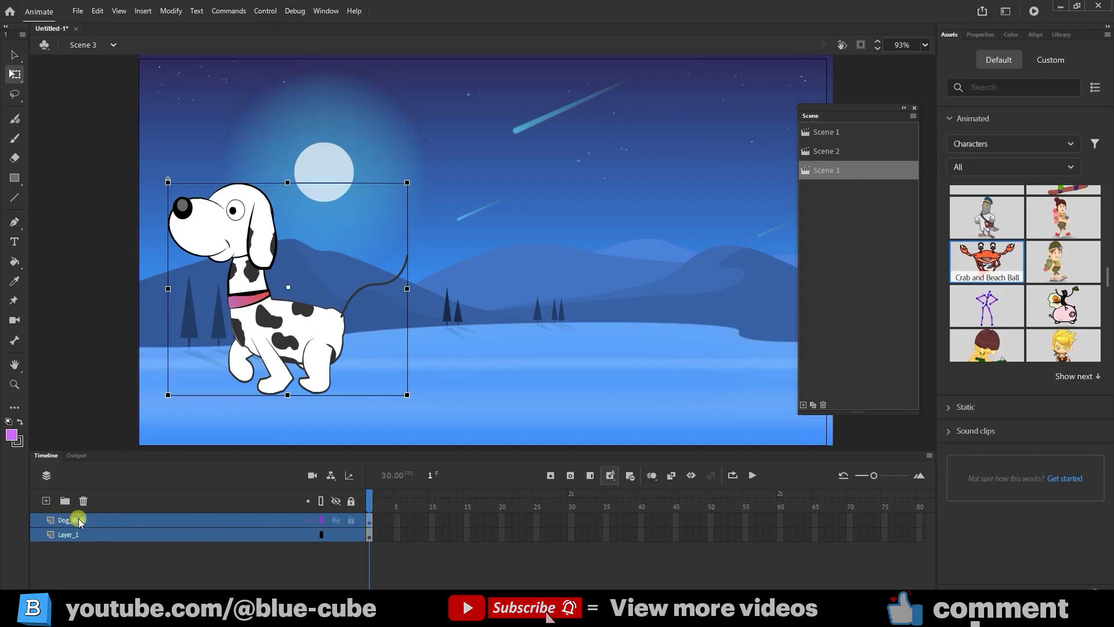
right_click(283, 323)
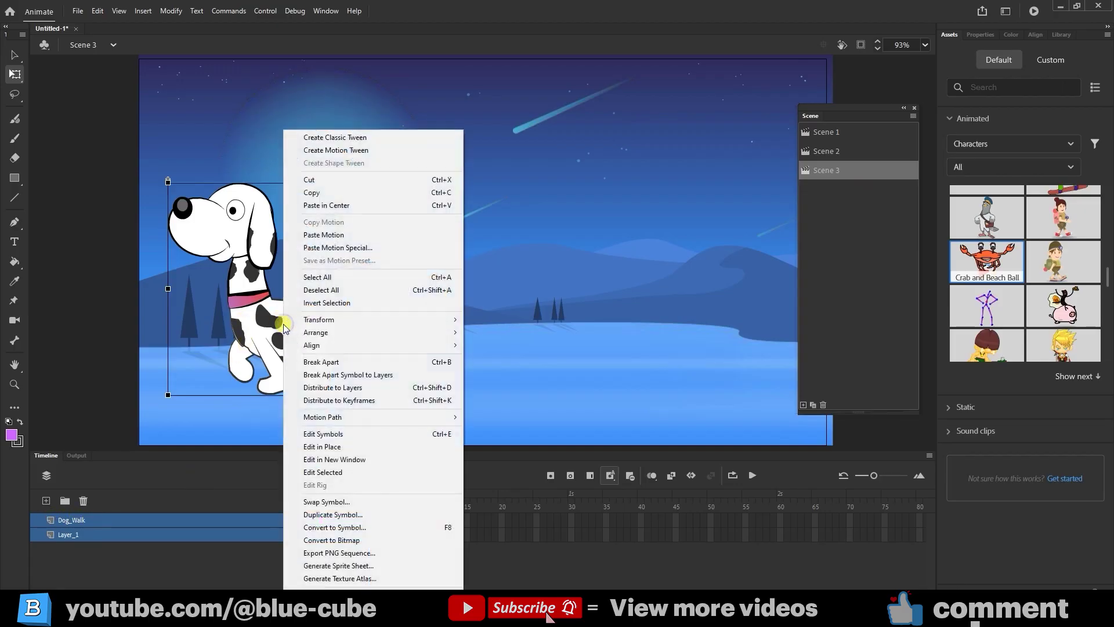
mouse_move(325, 322)
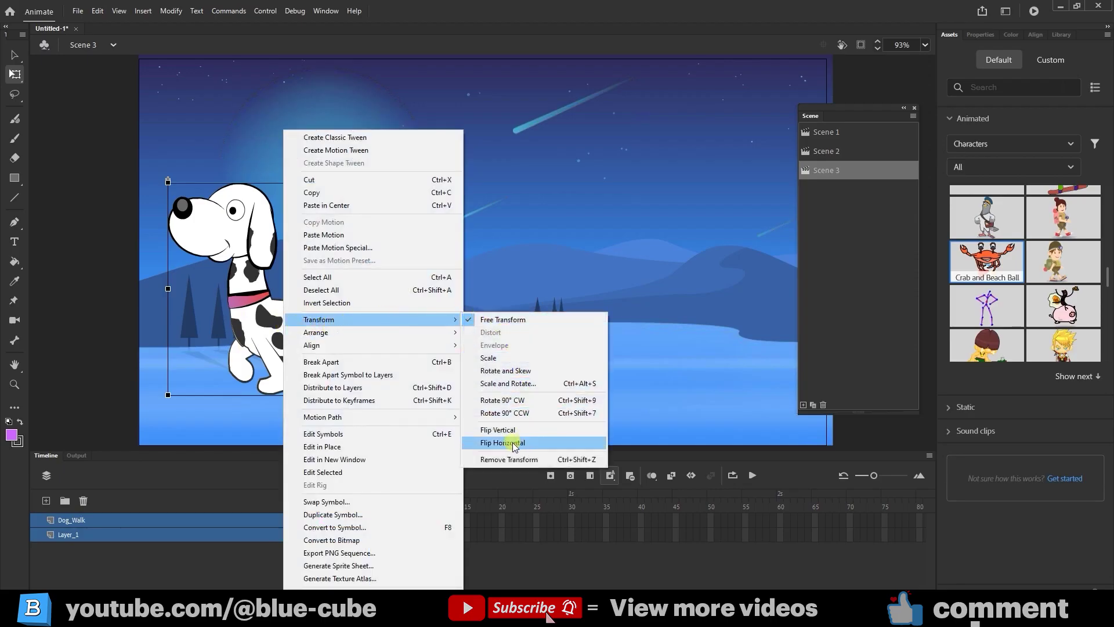
click(509, 444)
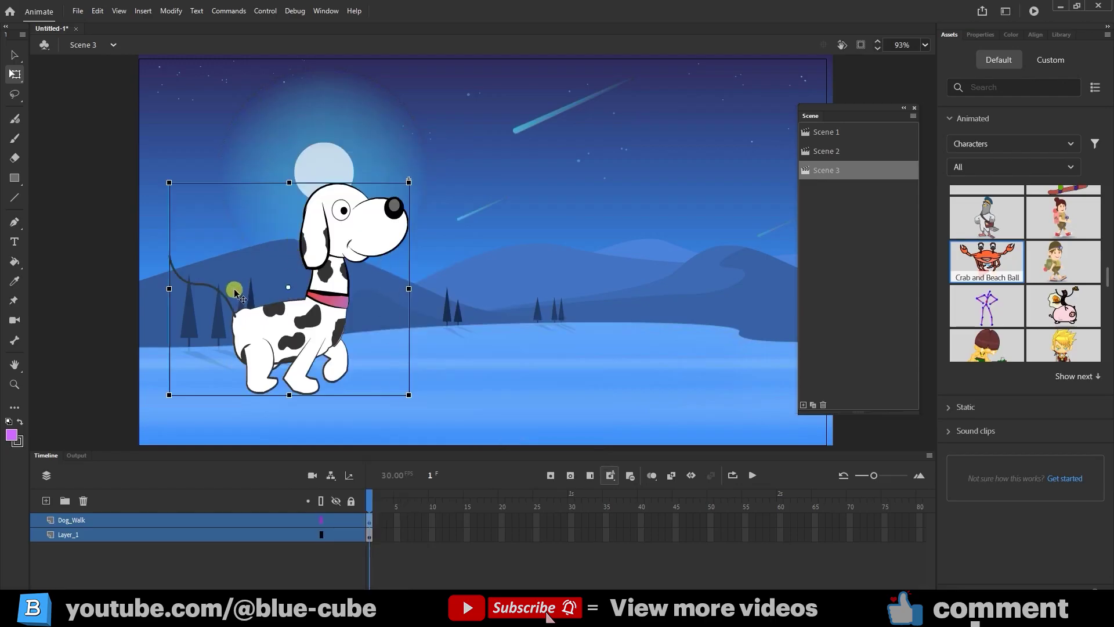
double_click(307, 335)
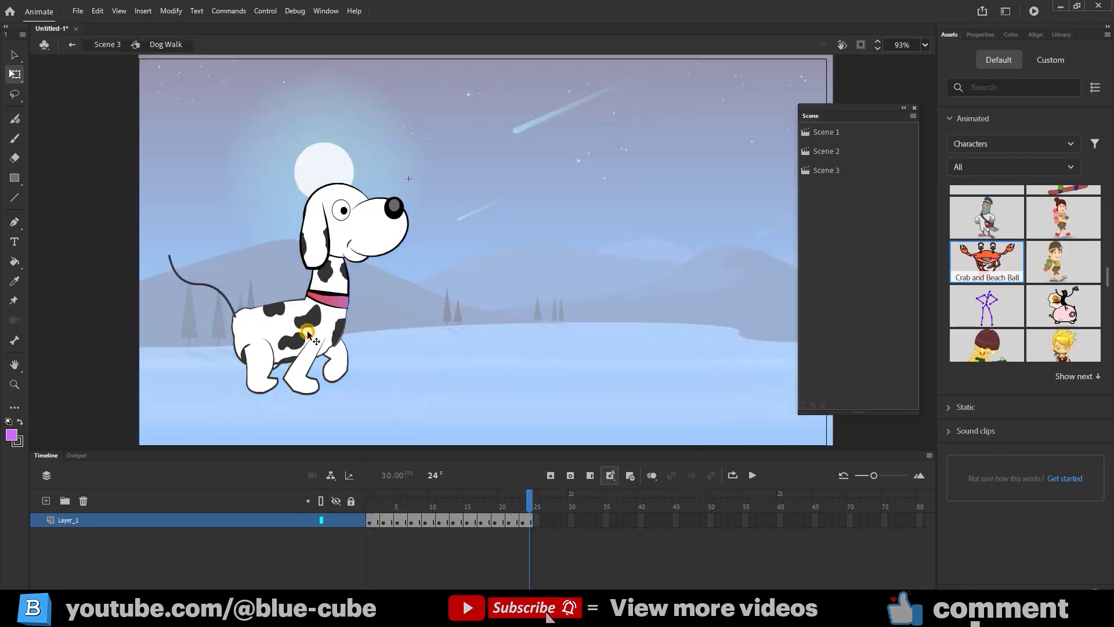
mouse_move(529, 499)
mouse_down()
mouse_move(363, 518)
mouse_move(535, 509)
mouse_up()
Back in Scene 3, extend both layers out to frame 75.
click(102, 43)
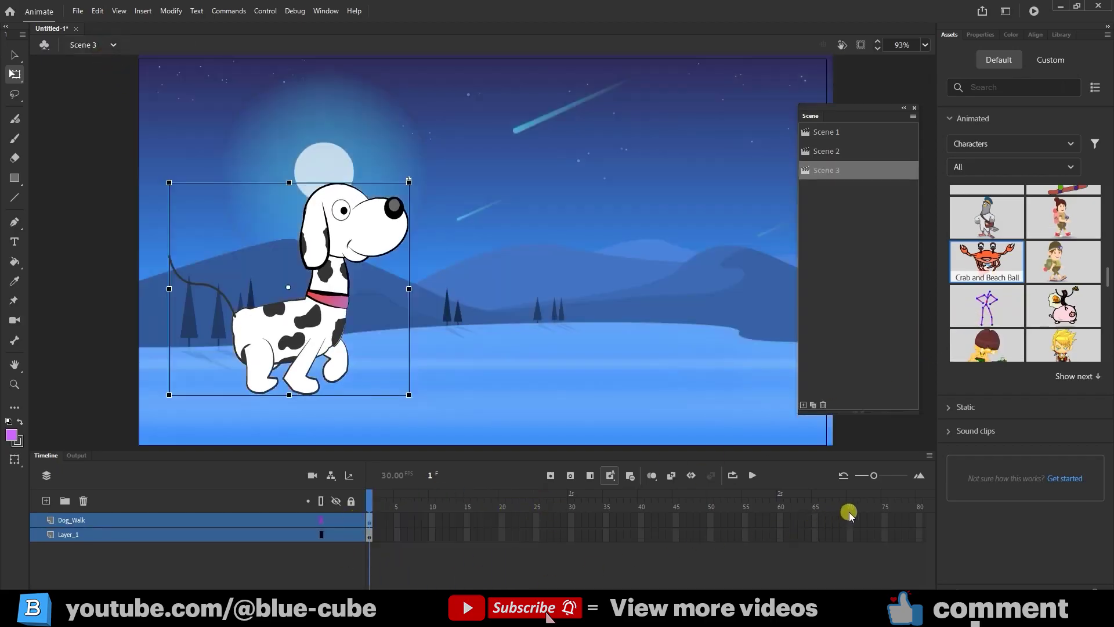
drag(886, 518, 886, 534)
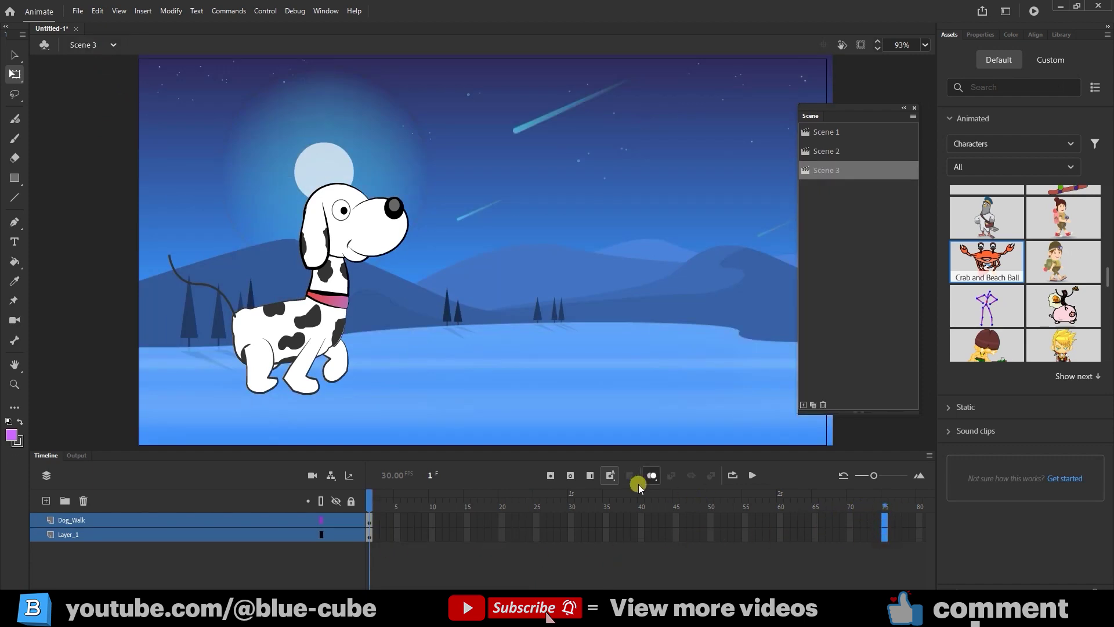
click(591, 476)
click(878, 498)
drag(843, 512, 886, 536)
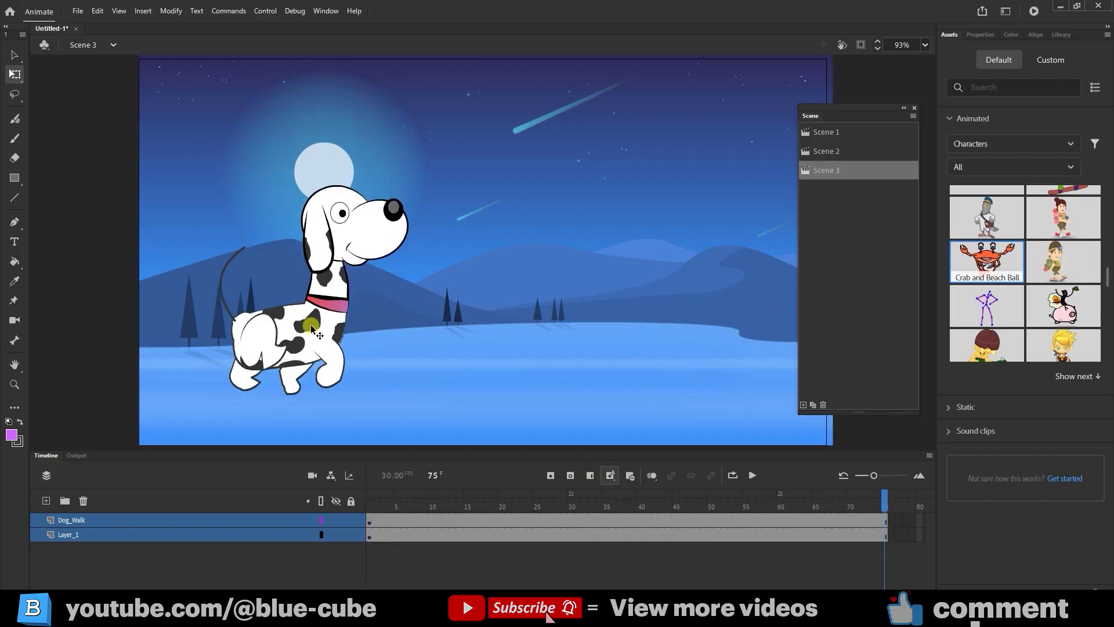
At frame 75, move the dog to the right side of the stage.
click(326, 348)
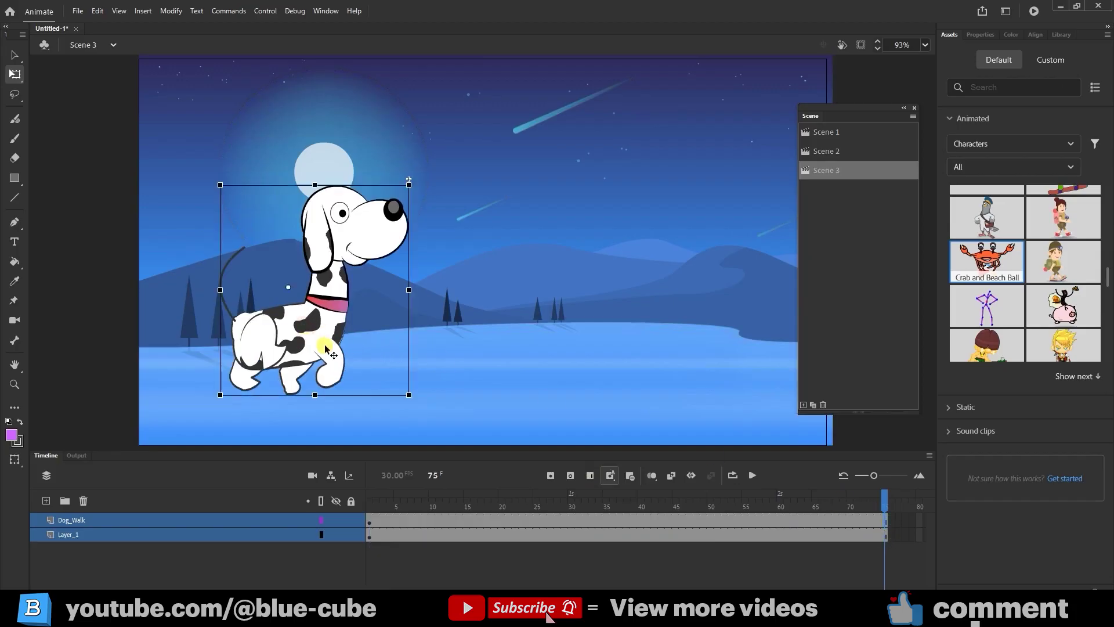
drag(342, 347, 722, 348)
drag(849, 108, 876, 116)
drag(719, 232, 738, 235)
Create a classic tween between the dog's two positions and preview it at frame 30.
click(318, 520)
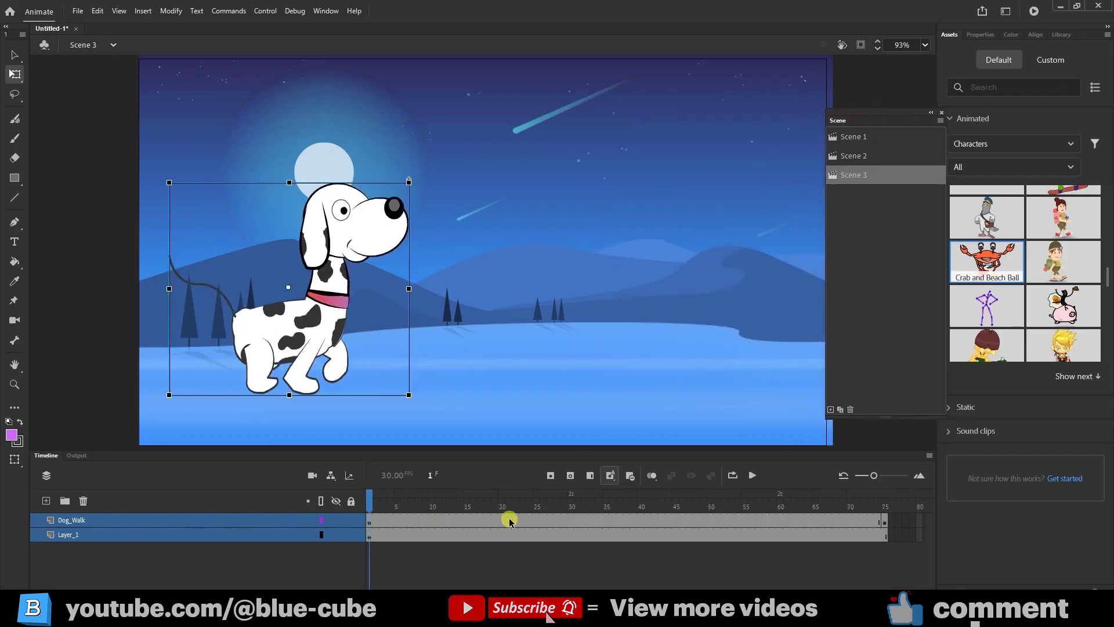
right_click(510, 520)
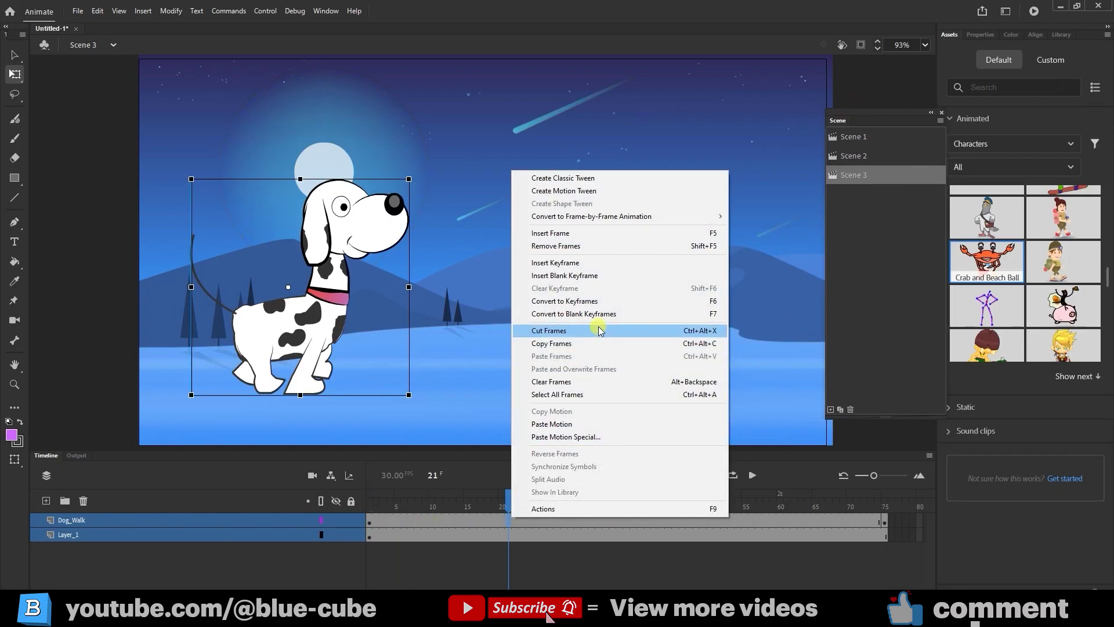
click(596, 181)
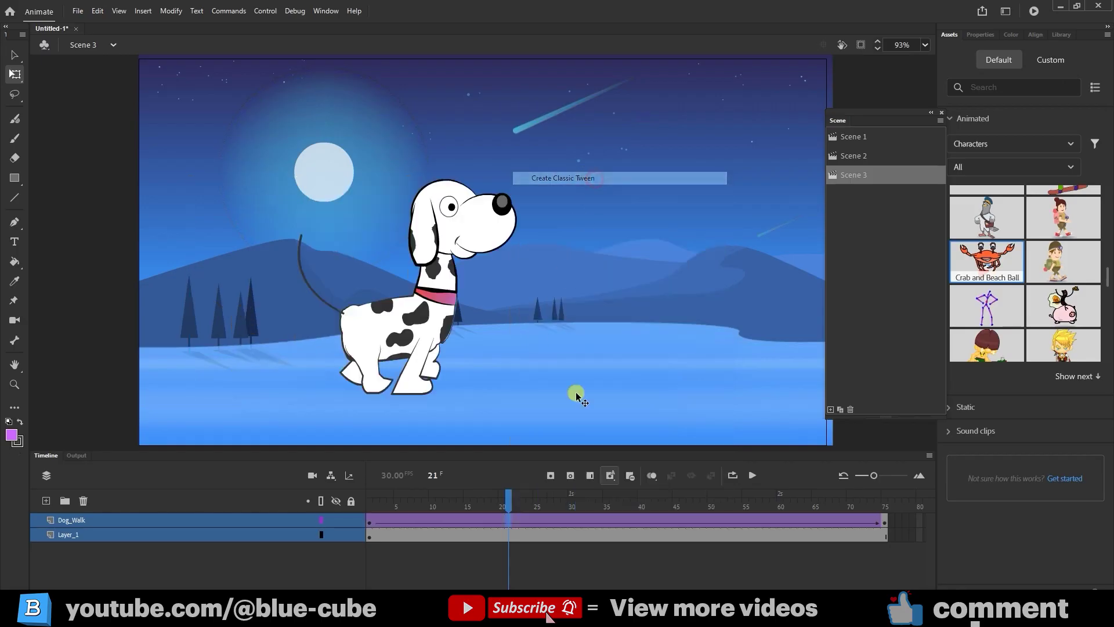
drag(502, 500, 598, 516)
click(850, 174)
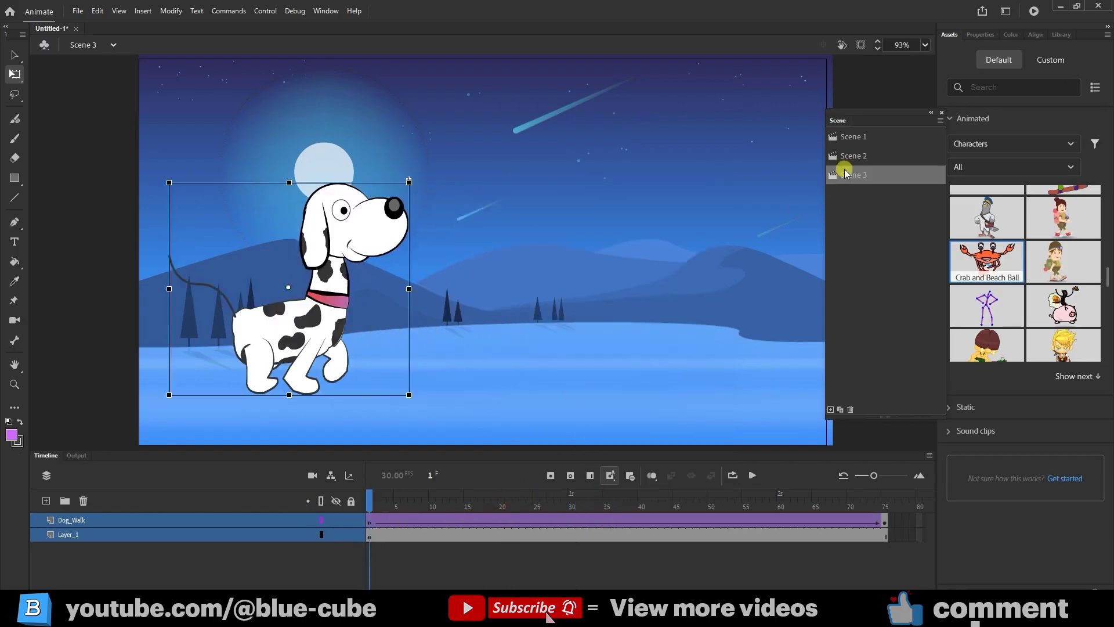
From Scene 1, run Control > Test to play the whole movie, then close the preview.
click(854, 137)
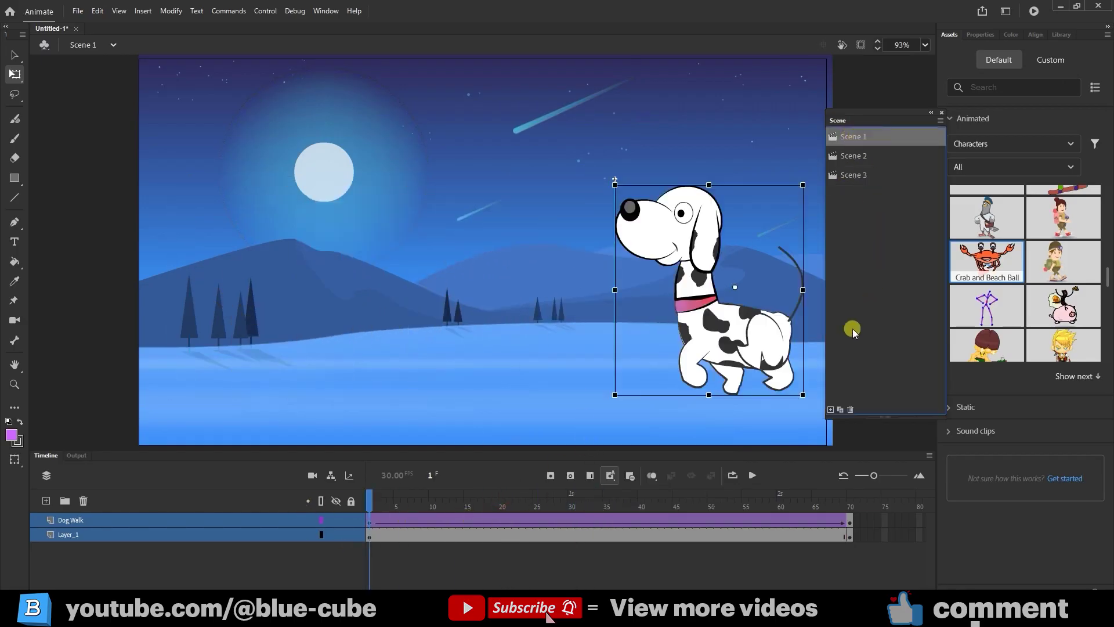
click(266, 11)
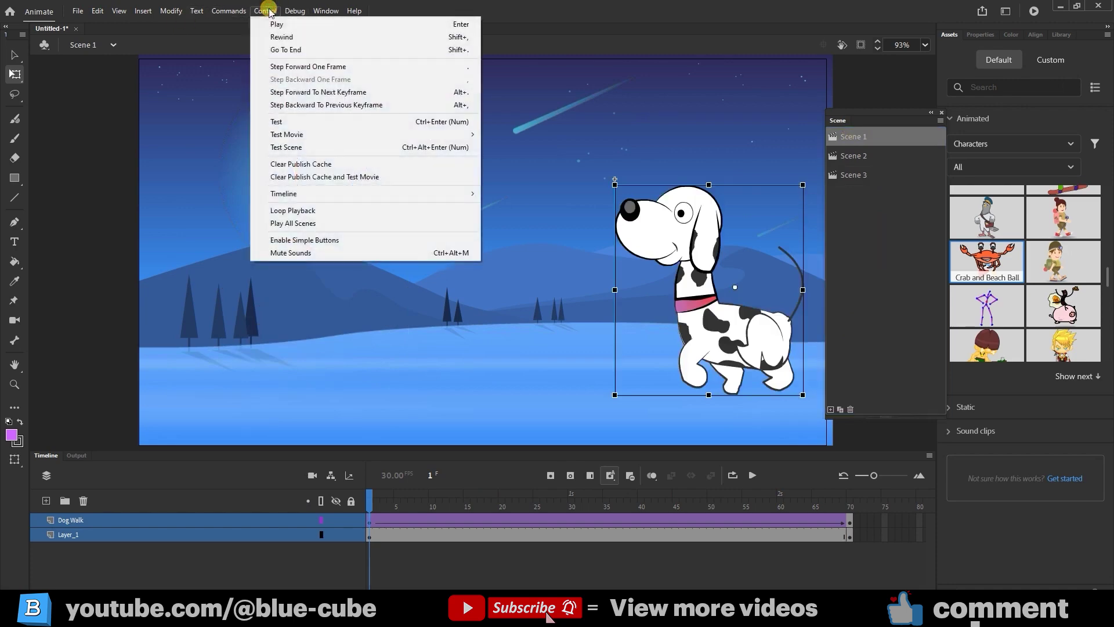
click(332, 123)
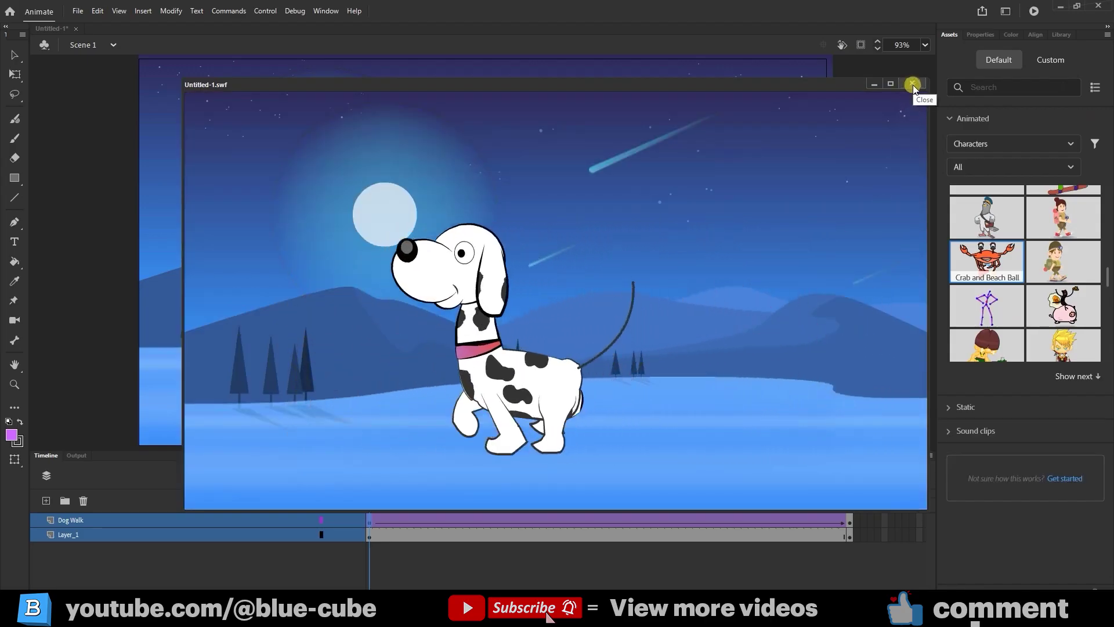
click(913, 85)
Drag Scene 3 above Scene 2 so scenes run Scene 1, Scene 3, Scene 2.
click(867, 138)
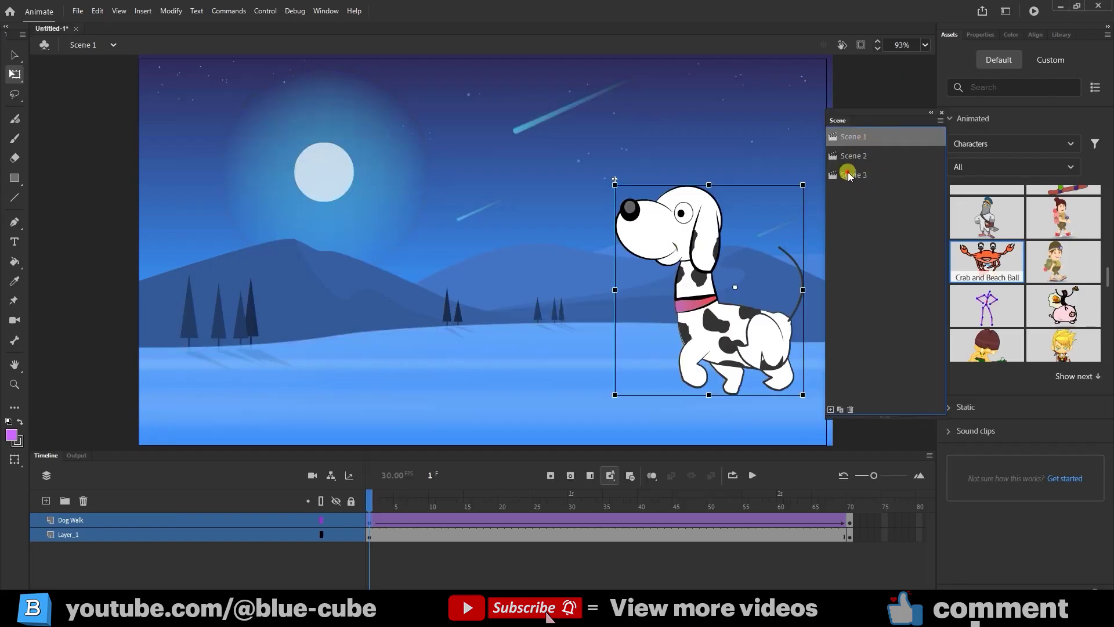
click(867, 177)
drag(867, 177, 867, 154)
click(856, 138)
click(853, 155)
Test the movie from Scene 2, close the preview, and return to Scene 1.
click(853, 177)
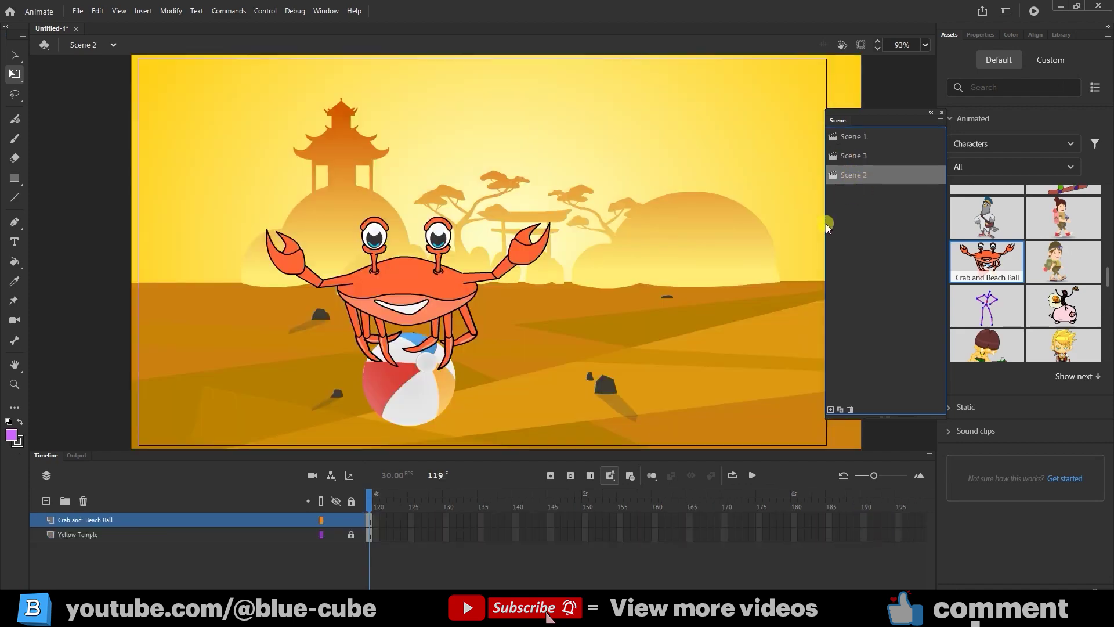
click(265, 11)
click(284, 121)
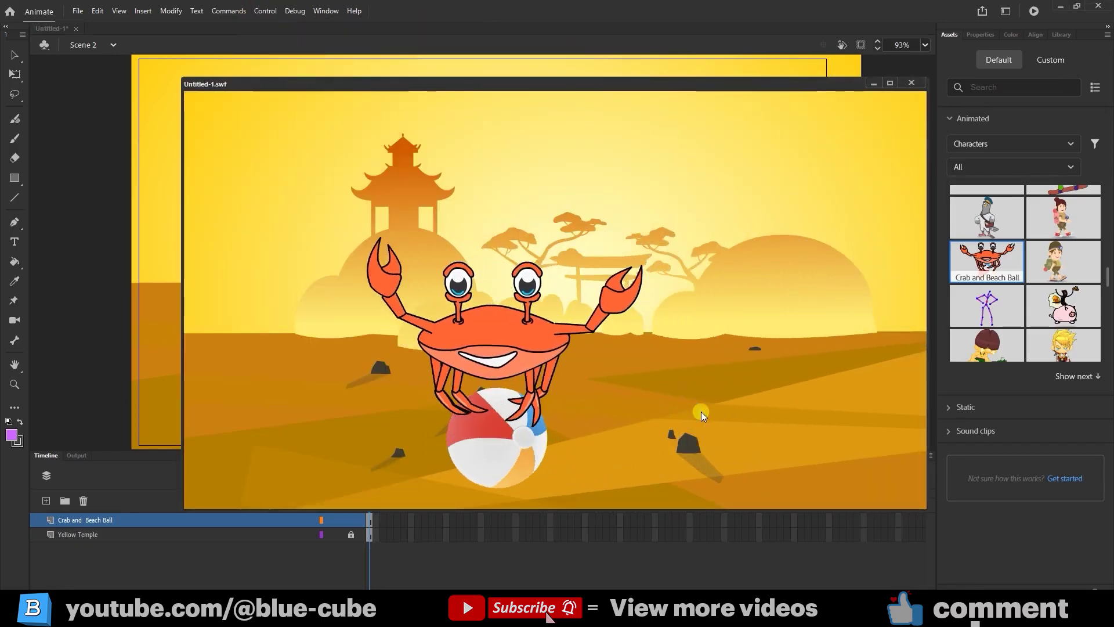
key(ctrl+w)
click(854, 137)
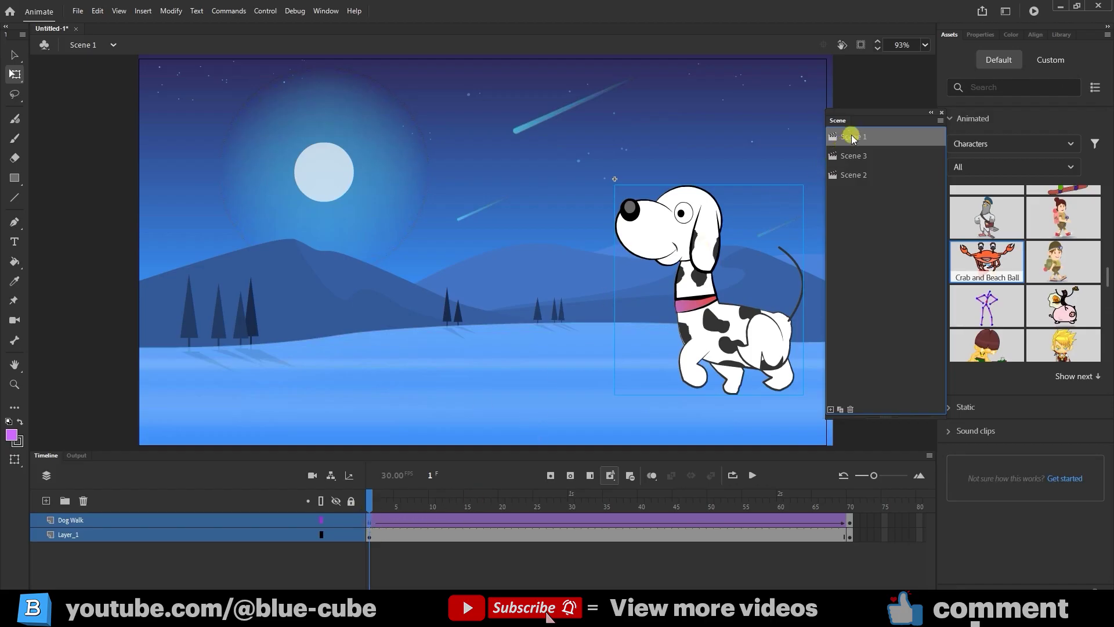
Add a camera to Scene 1, zoom and pan onto the dog, then re-pan to it at frame 70.
click(12, 320)
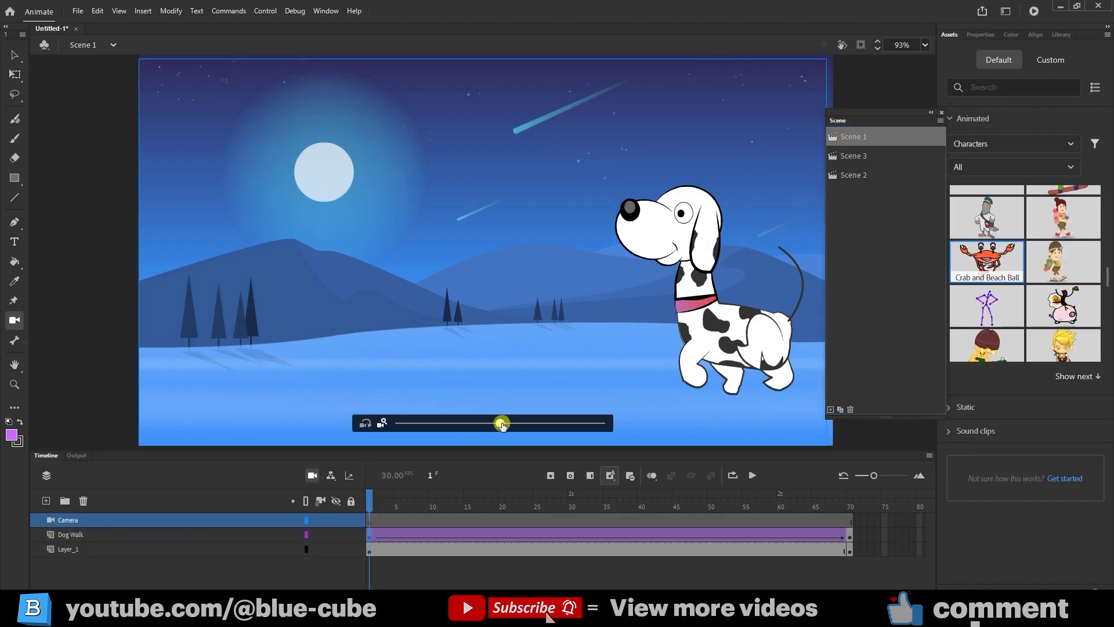
drag(502, 424, 576, 415)
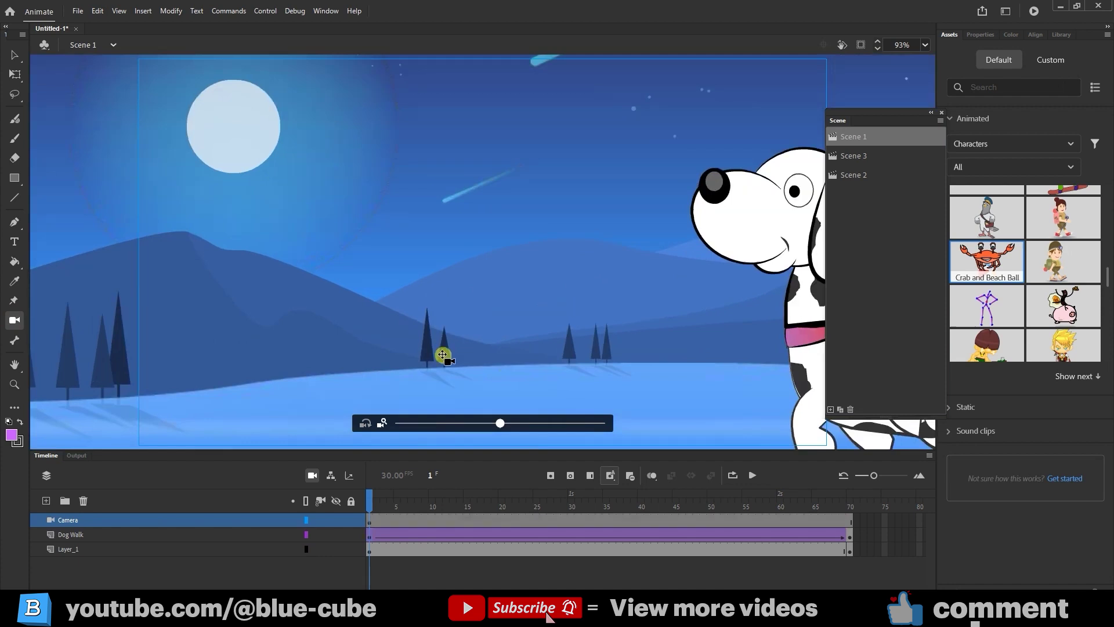
drag(815, 255, 836, 334)
drag(879, 126, 915, 128)
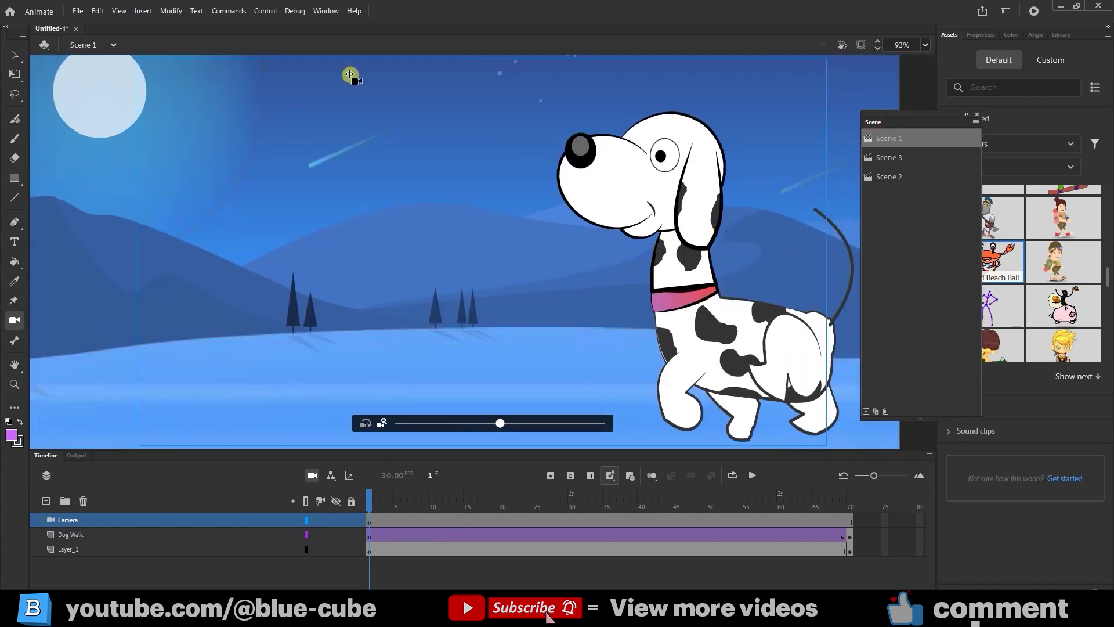
drag(709, 357, 749, 343)
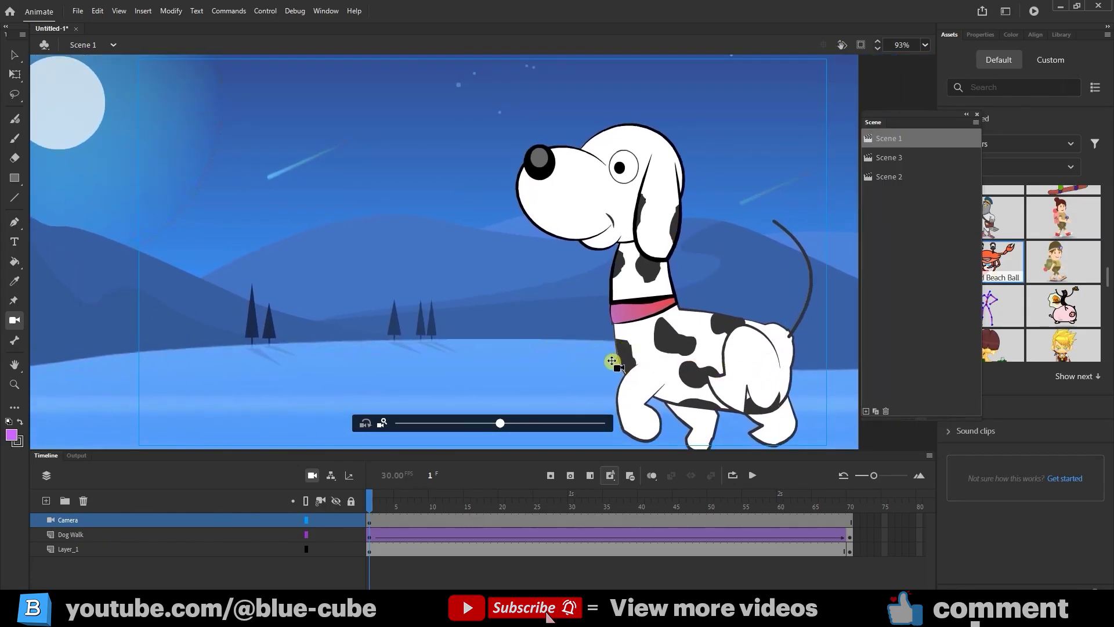
drag(617, 358, 622, 361)
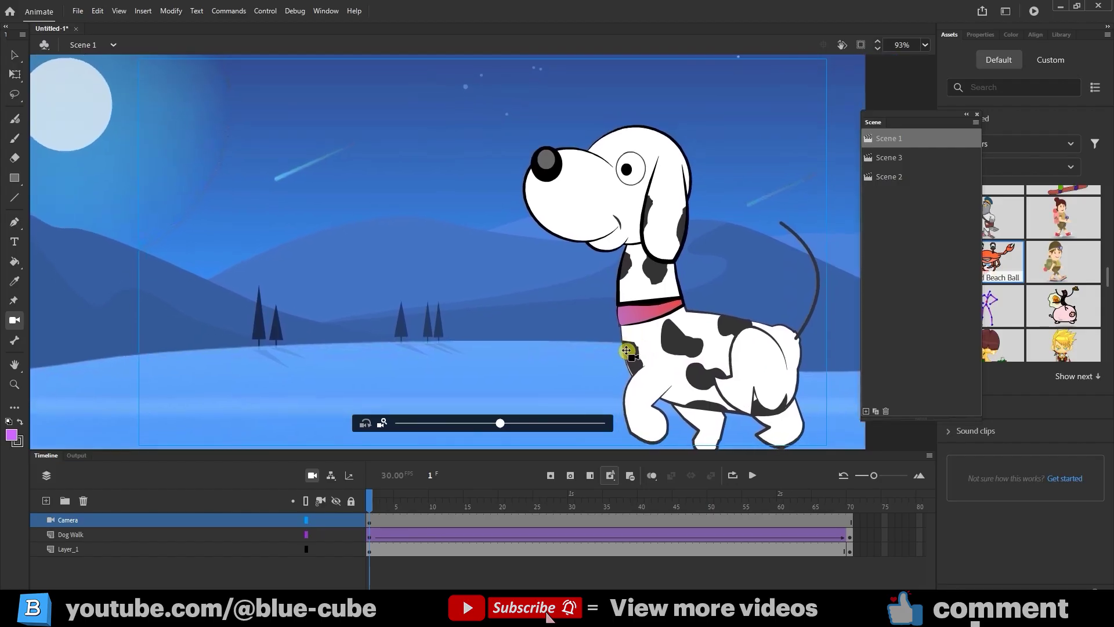
drag(371, 499, 851, 513)
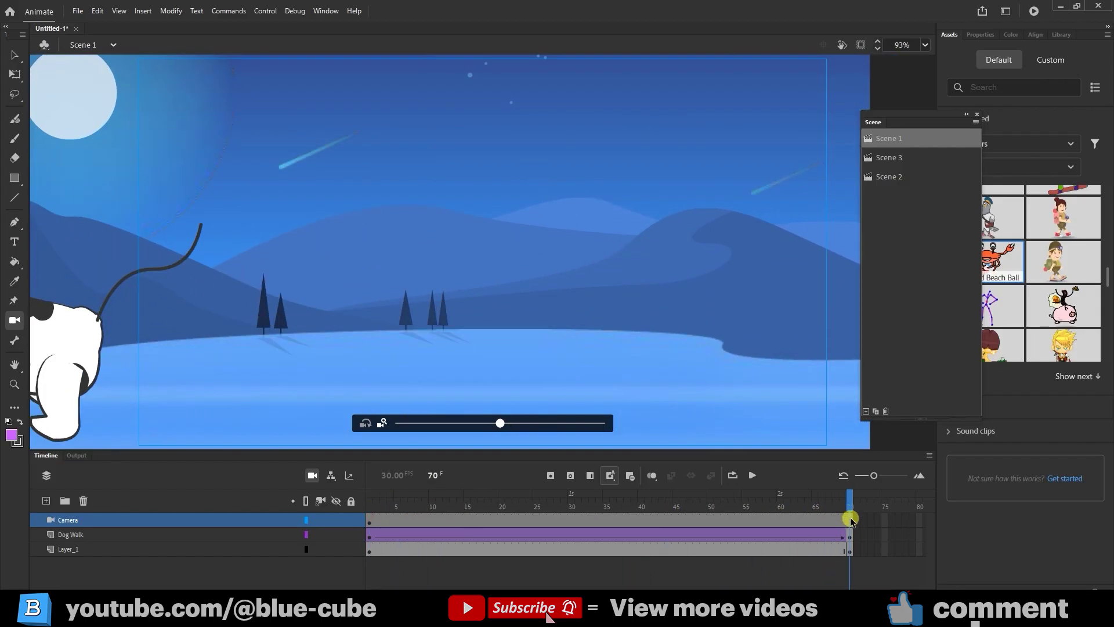
drag(218, 363, 293, 306)
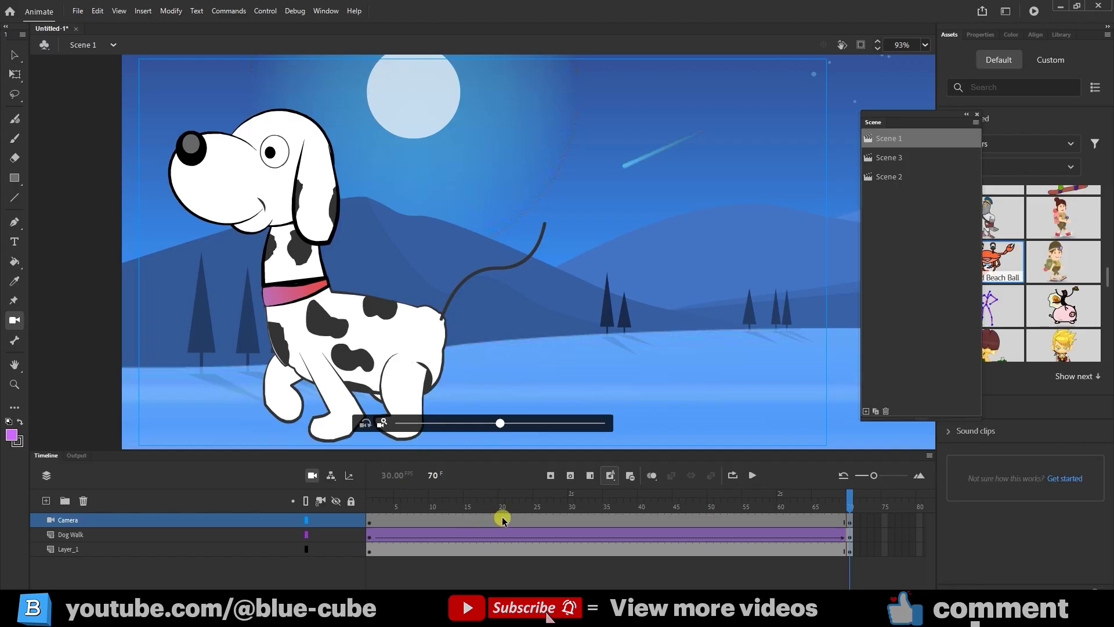
Create a classic tween on the Camera layer's frames.
click(458, 522)
right_click(459, 521)
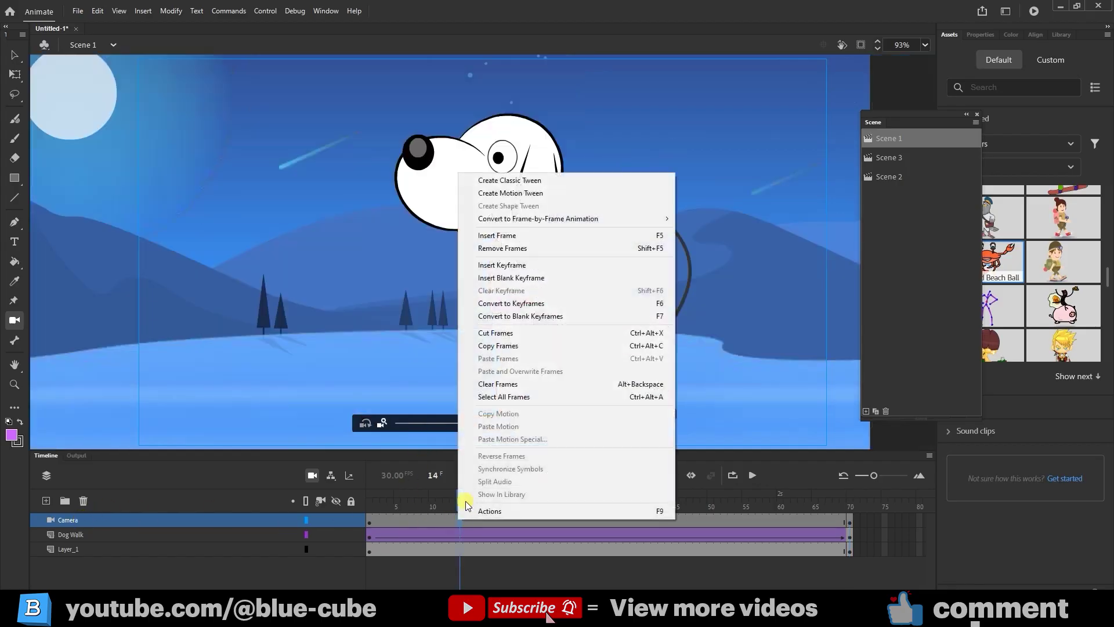
click(521, 184)
Play back the camera move, then zoom the camera closer on the dog at frame 1.
drag(453, 508, 294, 507)
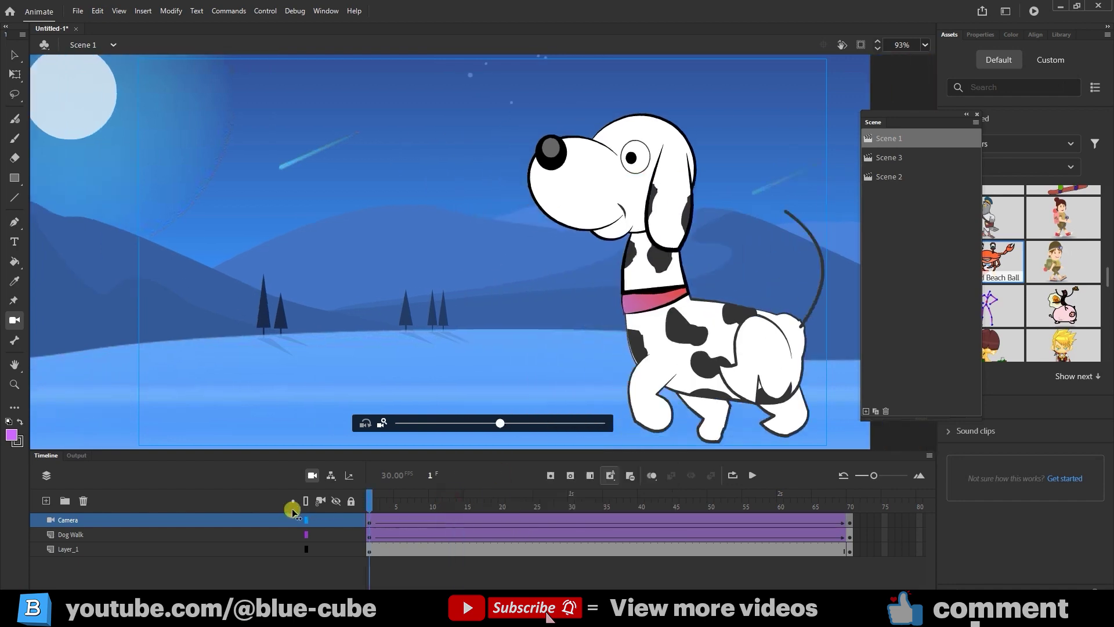
click(751, 475)
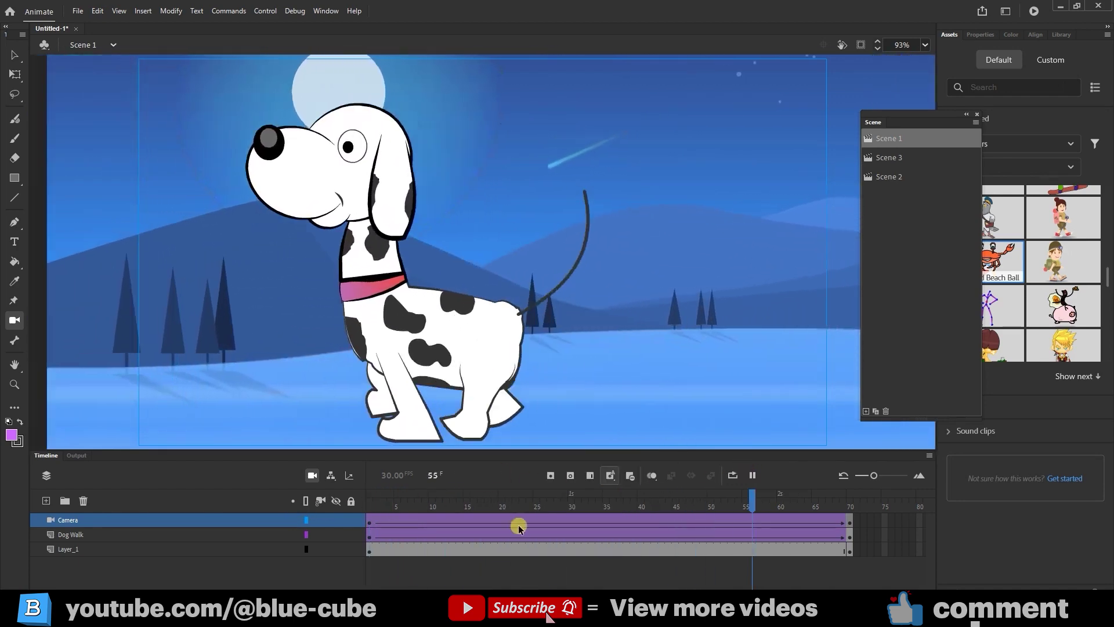
click(435, 501)
mouse_move(383, 501)
mouse_down()
mouse_move(577, 504)
mouse_move(369, 505)
mouse_up()
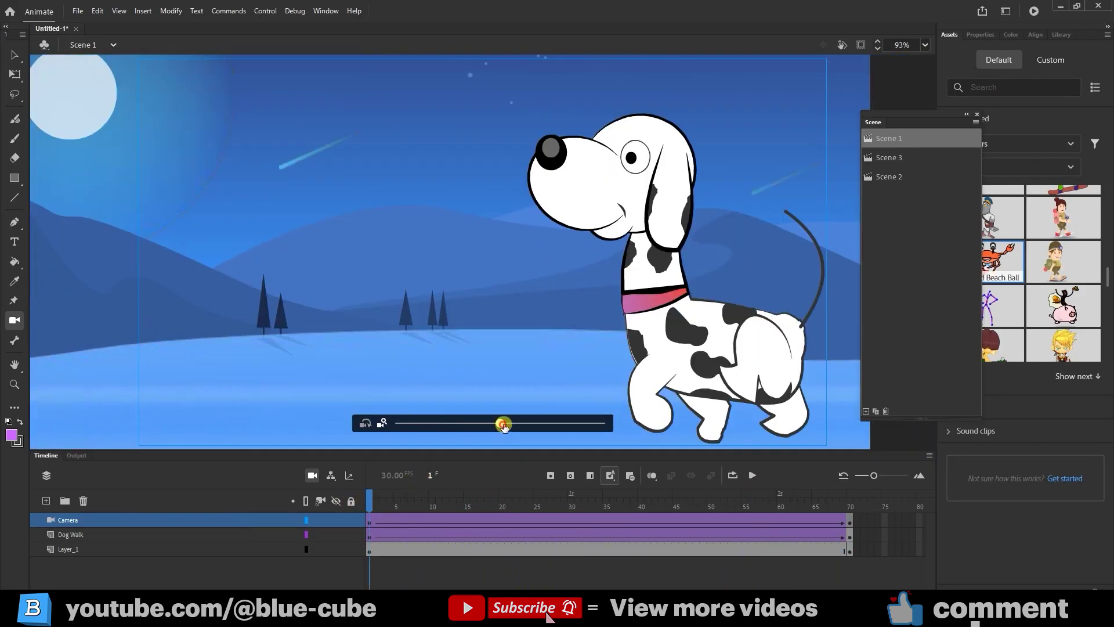
drag(506, 427, 520, 424)
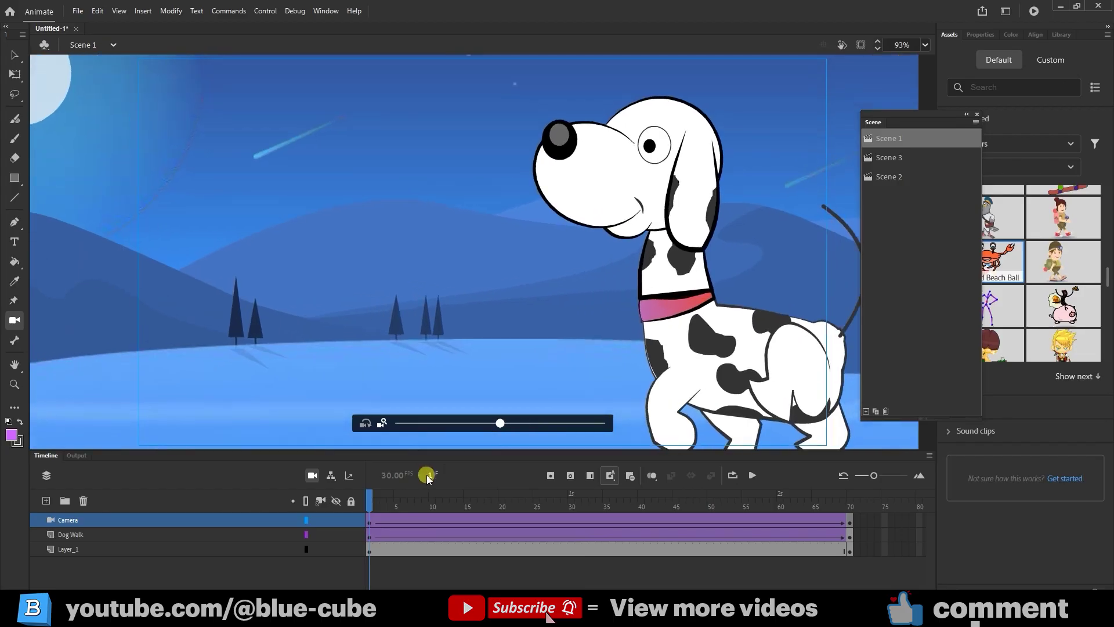
click(265, 11)
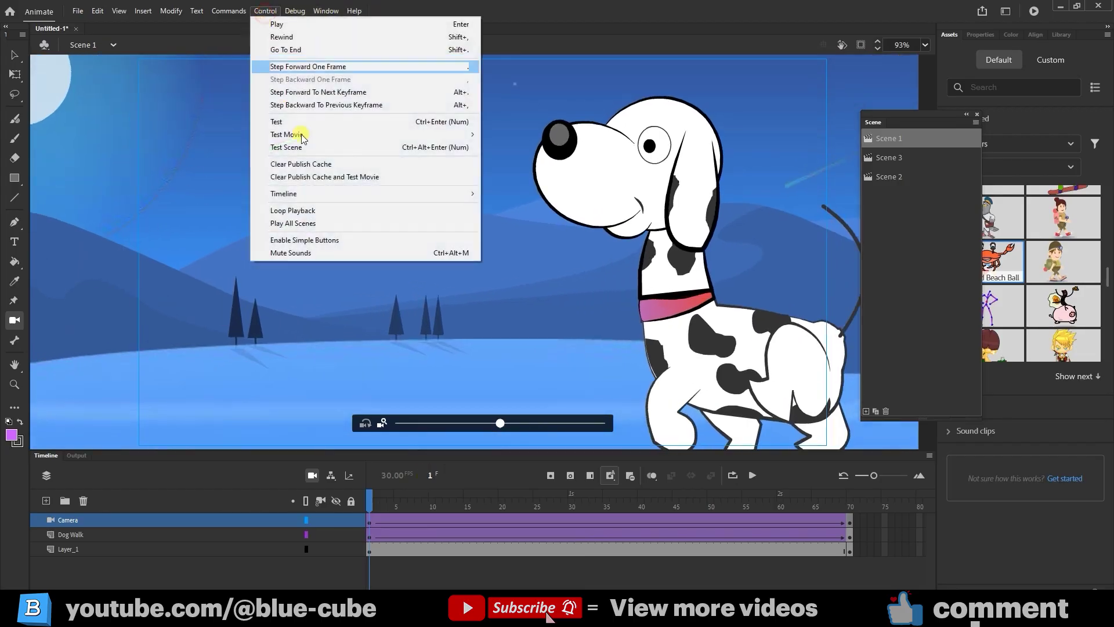
click(336, 123)
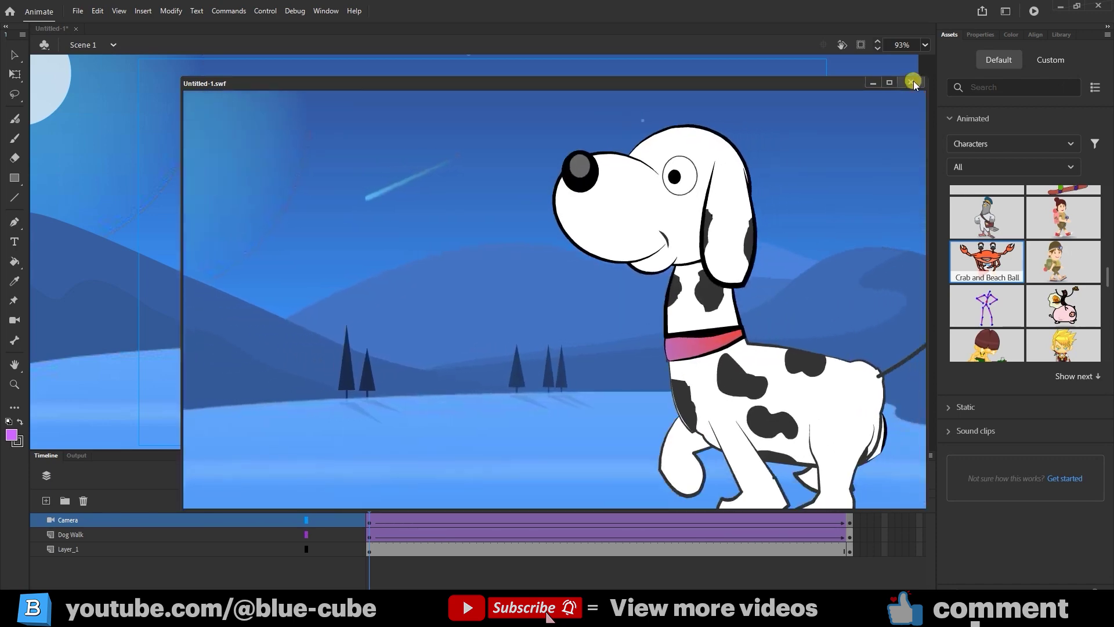
click(911, 82)
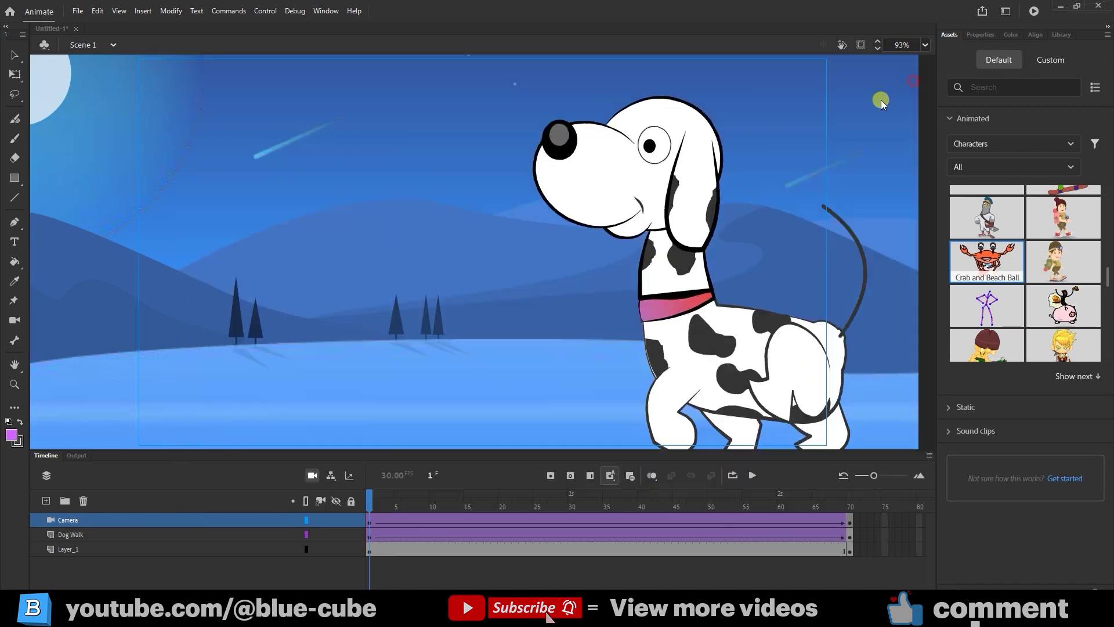
Show the Scene panel and set the stage magnification to 50%.
key(c)
key(shift+F2)
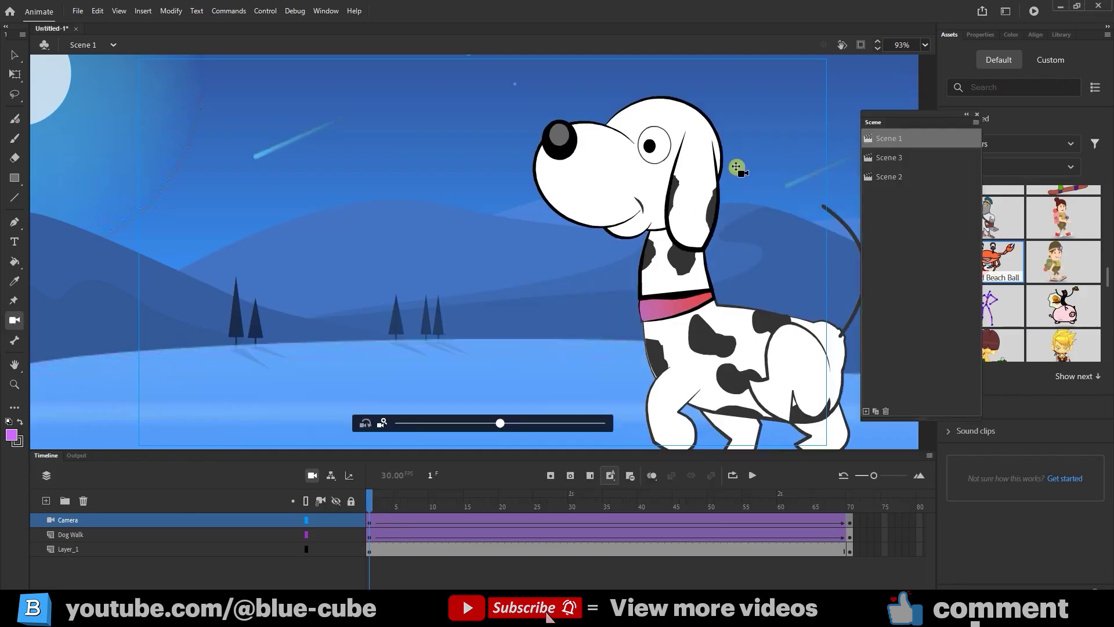
click(925, 44)
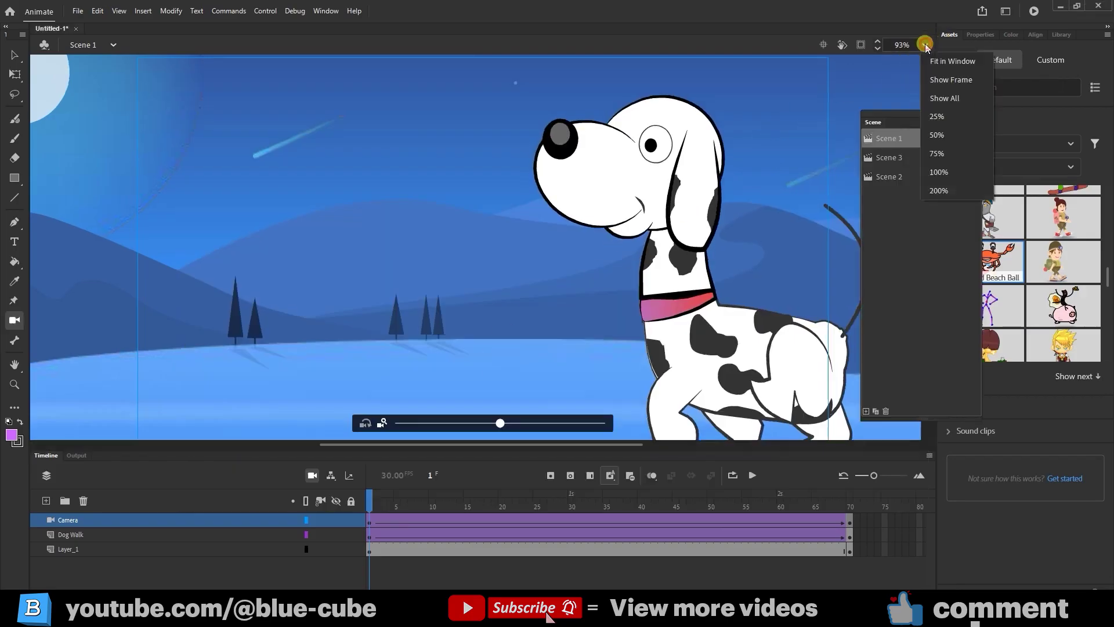
click(937, 134)
View Scene 3, Scene 2, then Scene 1, and bring up File > Export options.
click(895, 157)
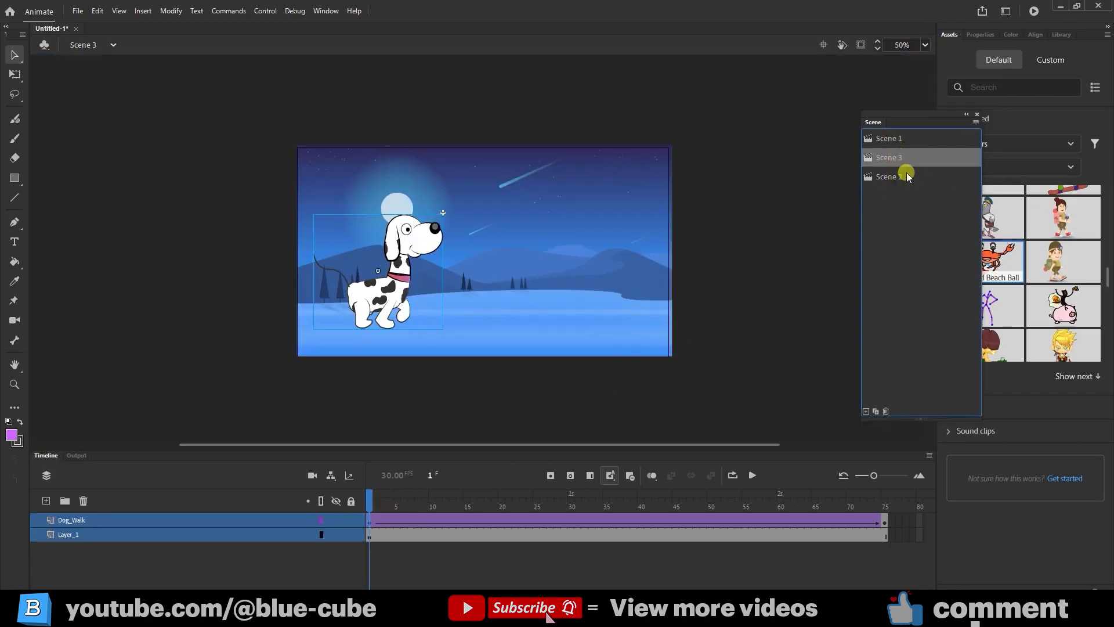
click(899, 175)
click(896, 141)
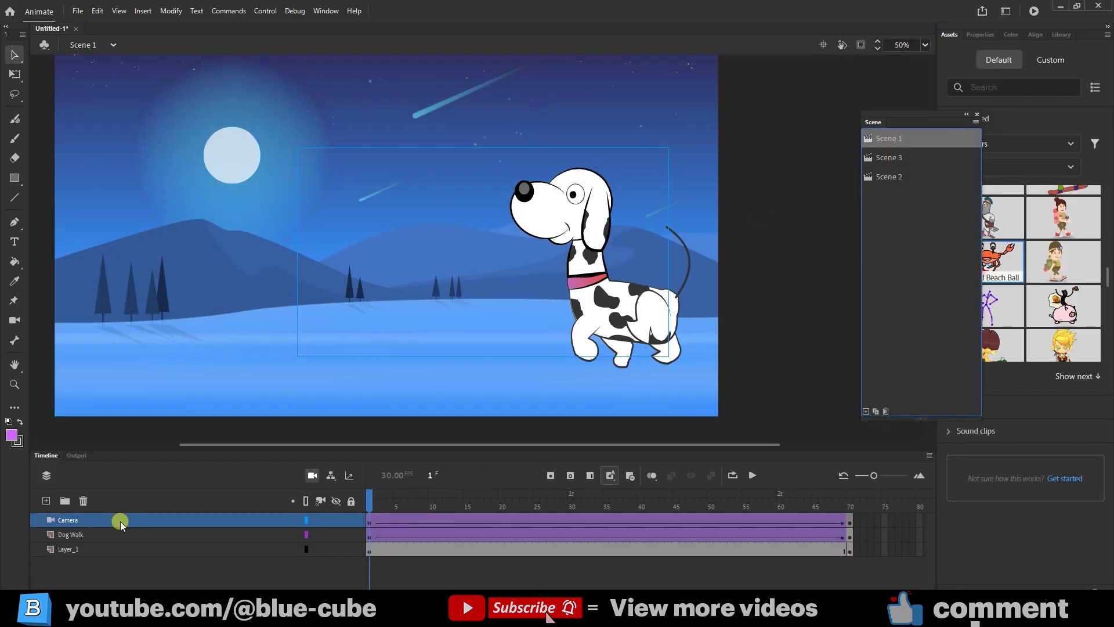
click(77, 10)
mouse_move(161, 195)
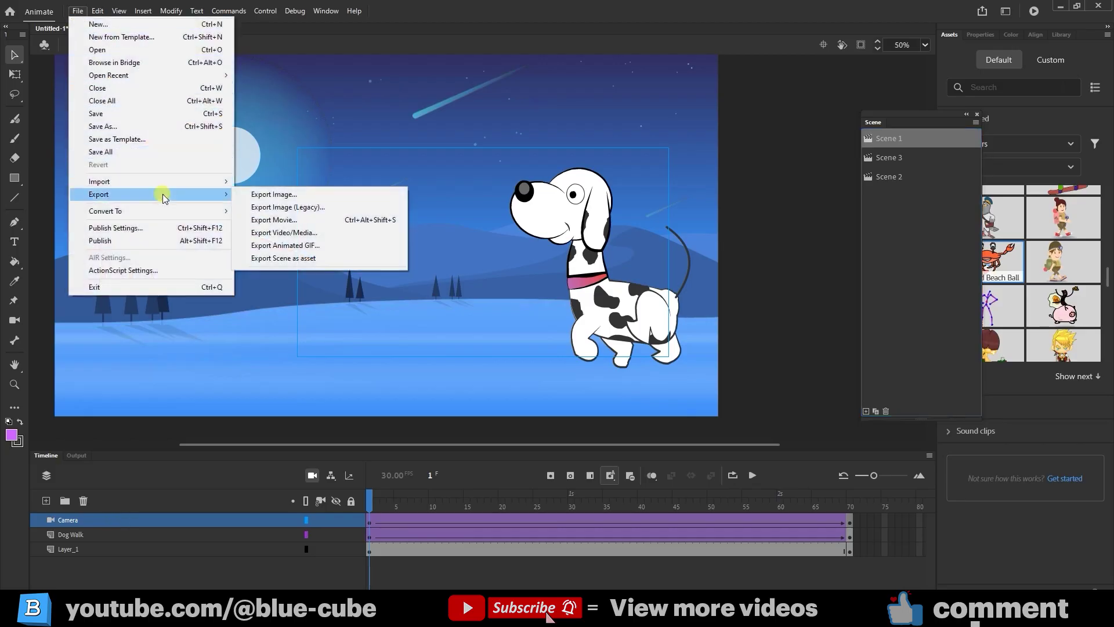
In Export Video/Media, try Scene 1, revert to Entire Movie, and export H.264 1280×720 to Media Encoder.
click(305, 234)
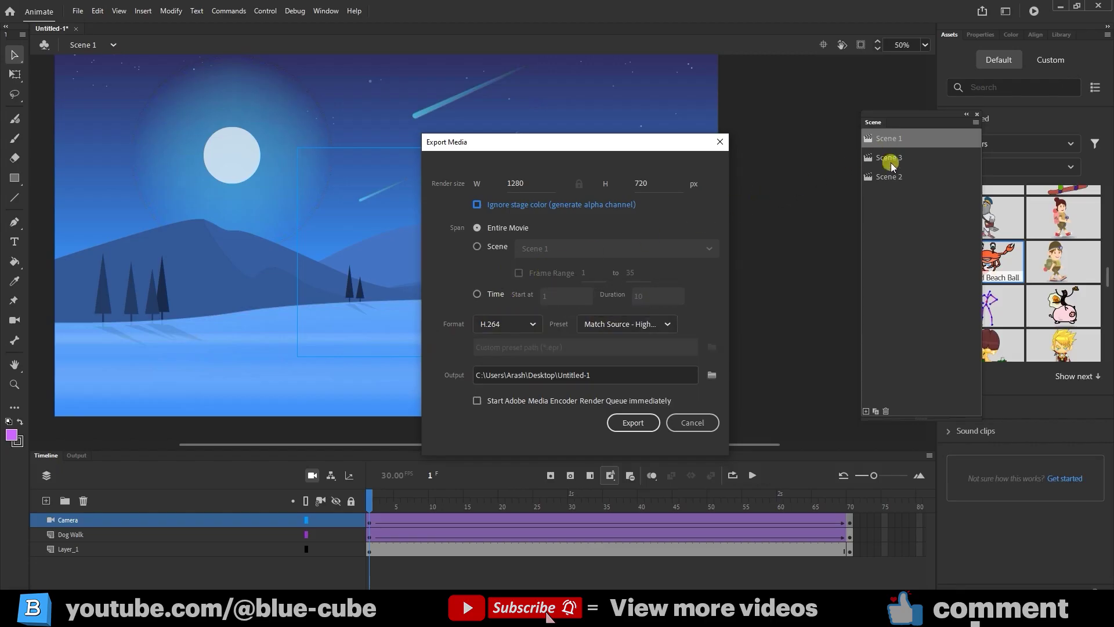
click(477, 247)
click(558, 248)
click(548, 270)
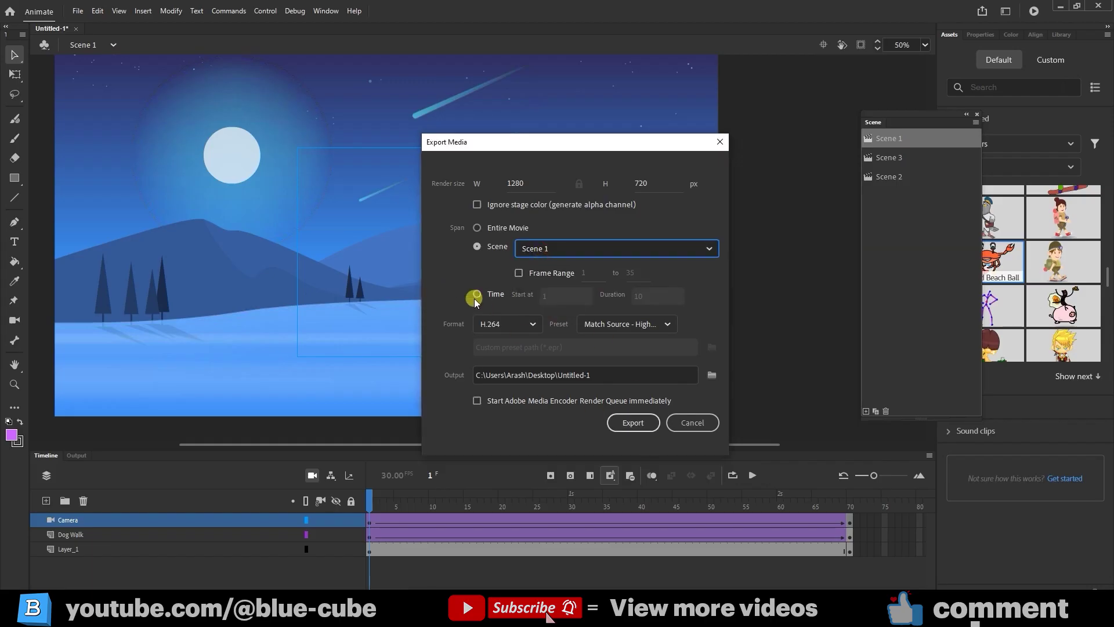
click(546, 248)
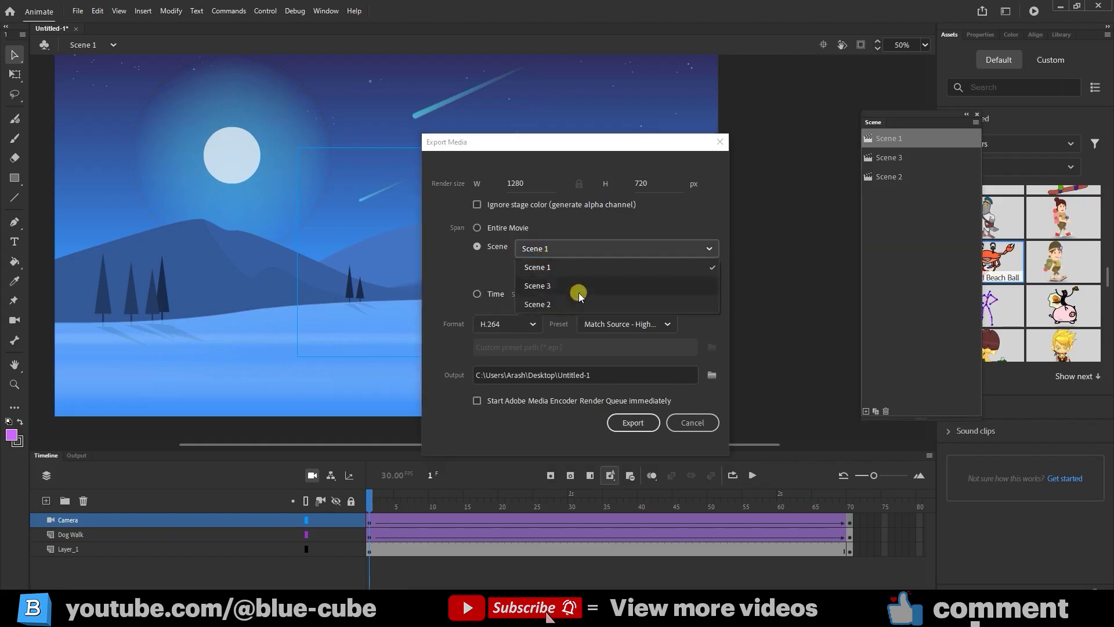
click(479, 228)
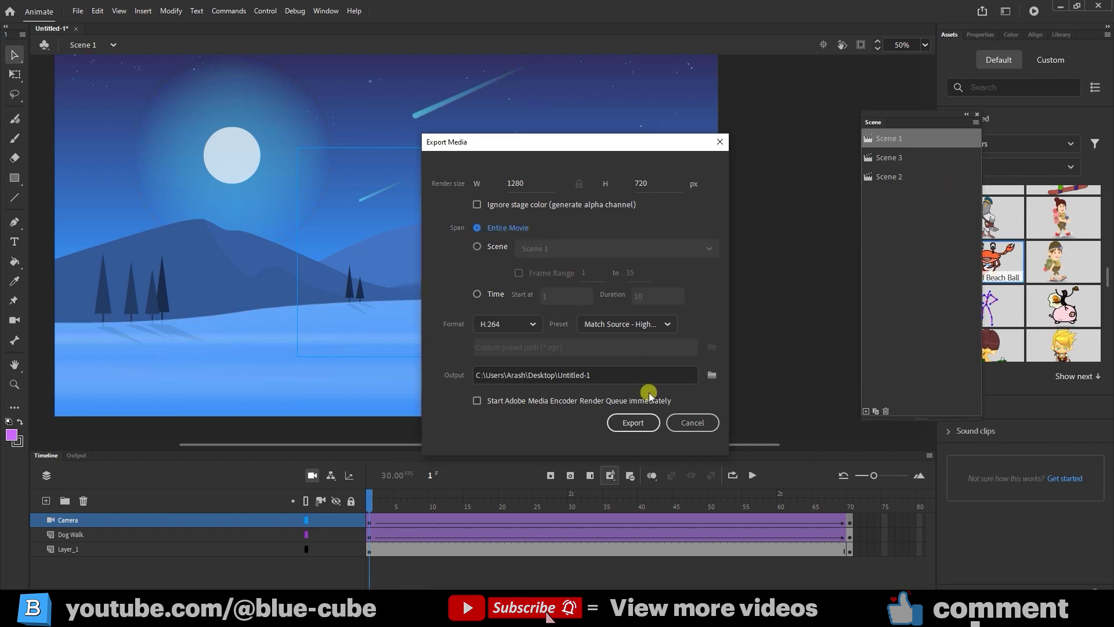
click(638, 427)
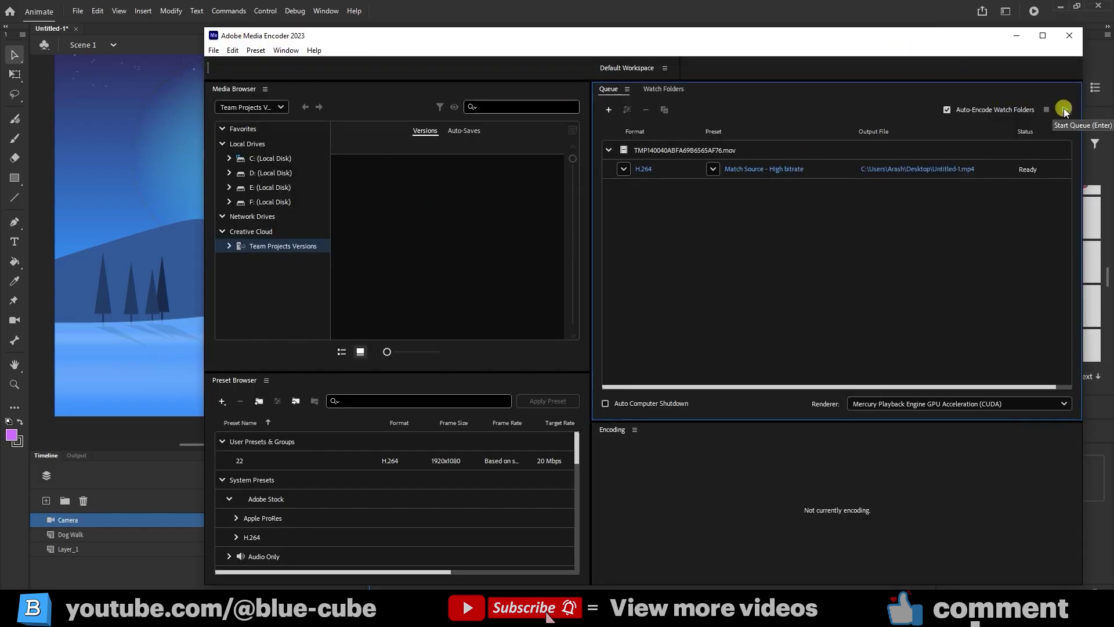
Start the Media Encoder queue to render Untitled-1.mp4.
click(1064, 110)
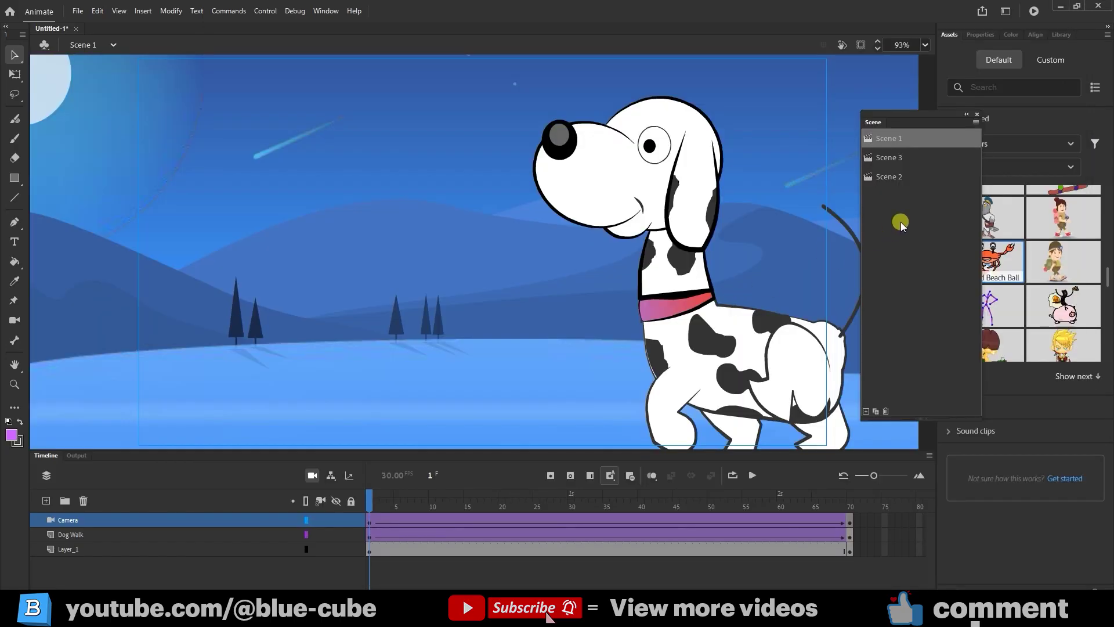
Select Scene 3 in the Scene panel and delete it, confirming with OK.
click(894, 158)
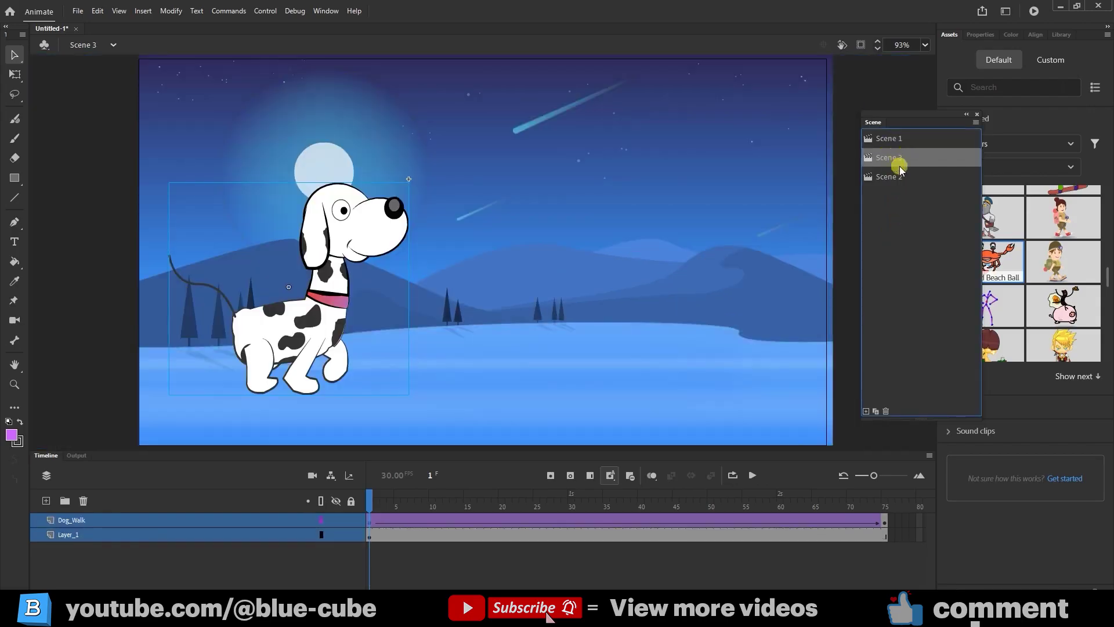
click(886, 412)
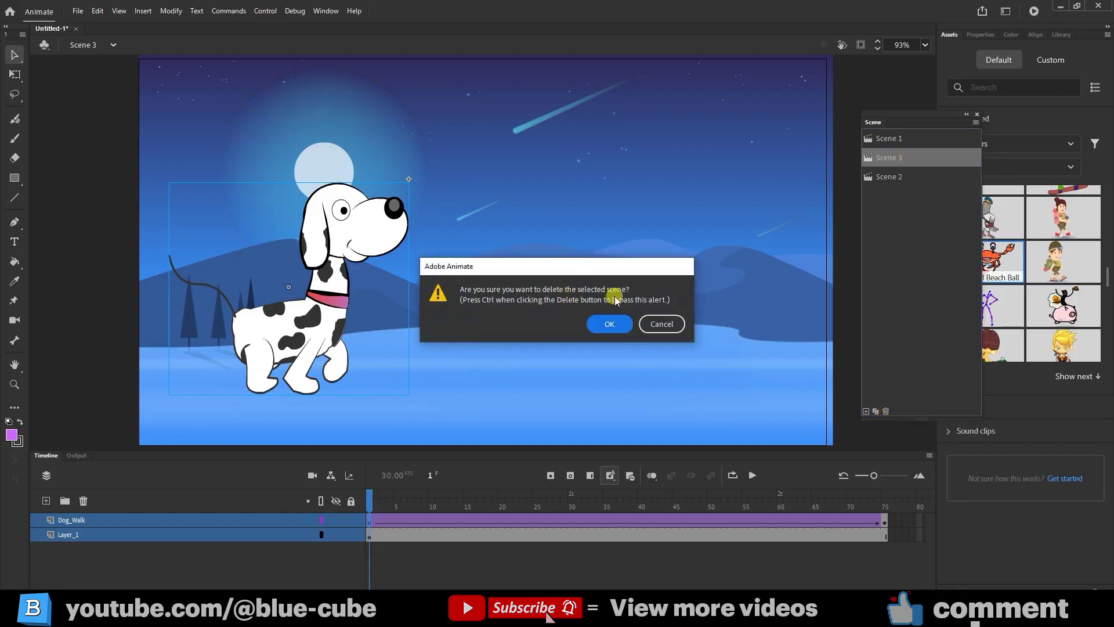
click(610, 324)
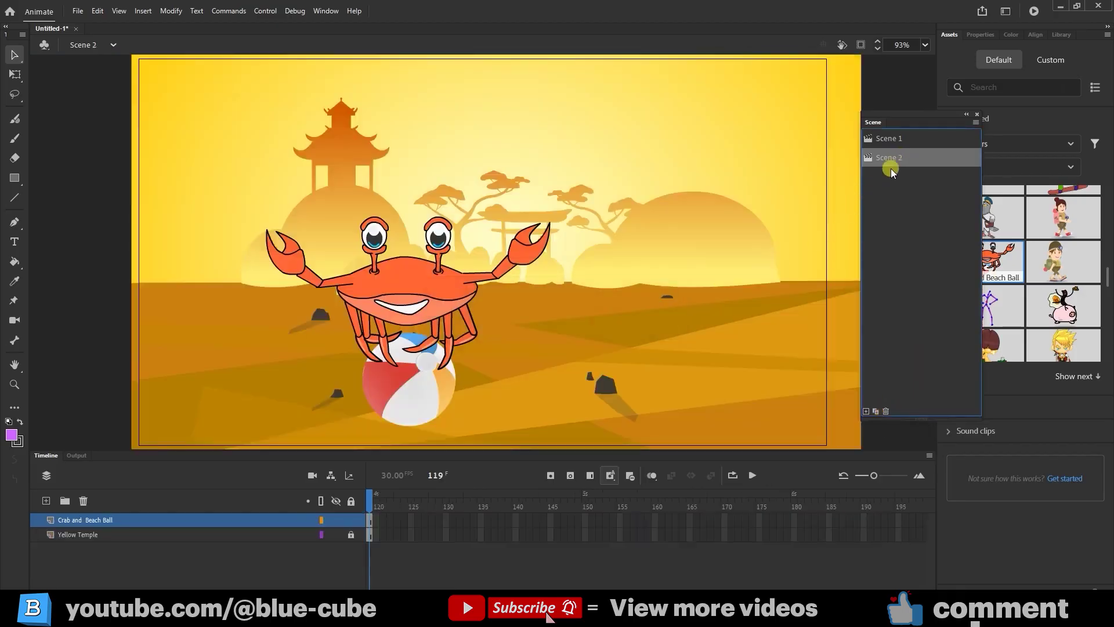